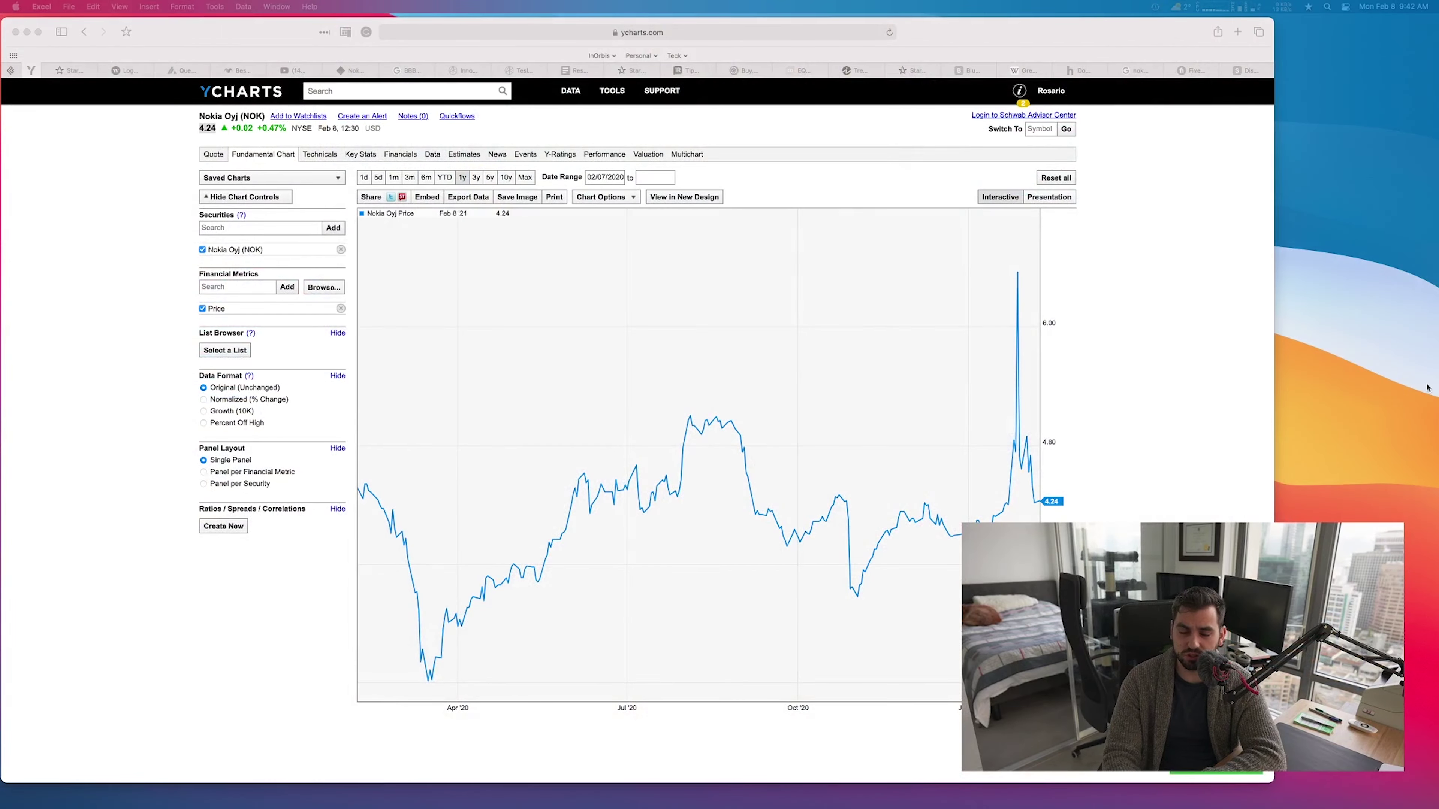
- Reposition the YCharts window showing Nokia's one-year NOK price chart
left_click_drag(1012, 38, 1041, 40)
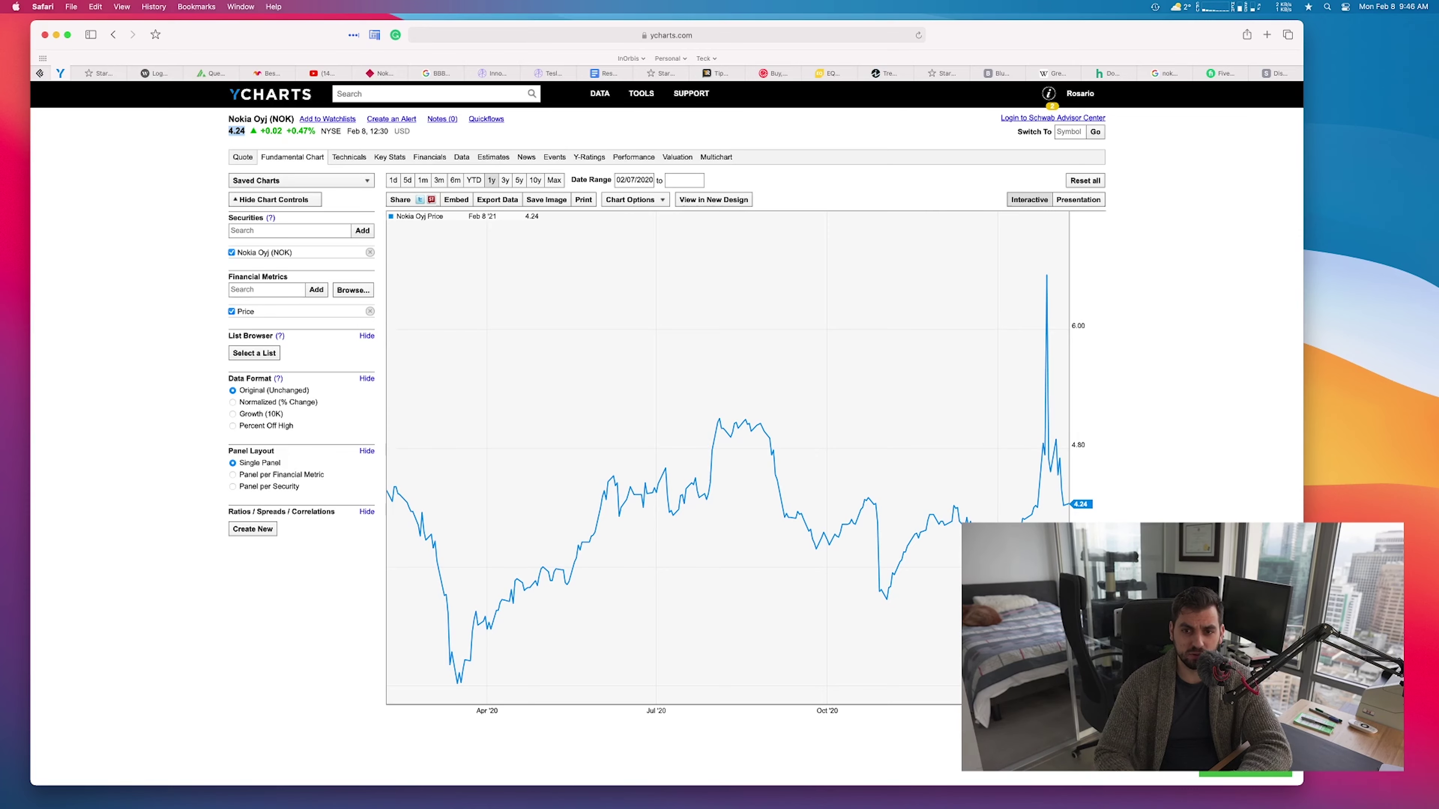
- Bring the NOK workbook over the price chart and show its DCF sheet full screen
key("super+Tab")
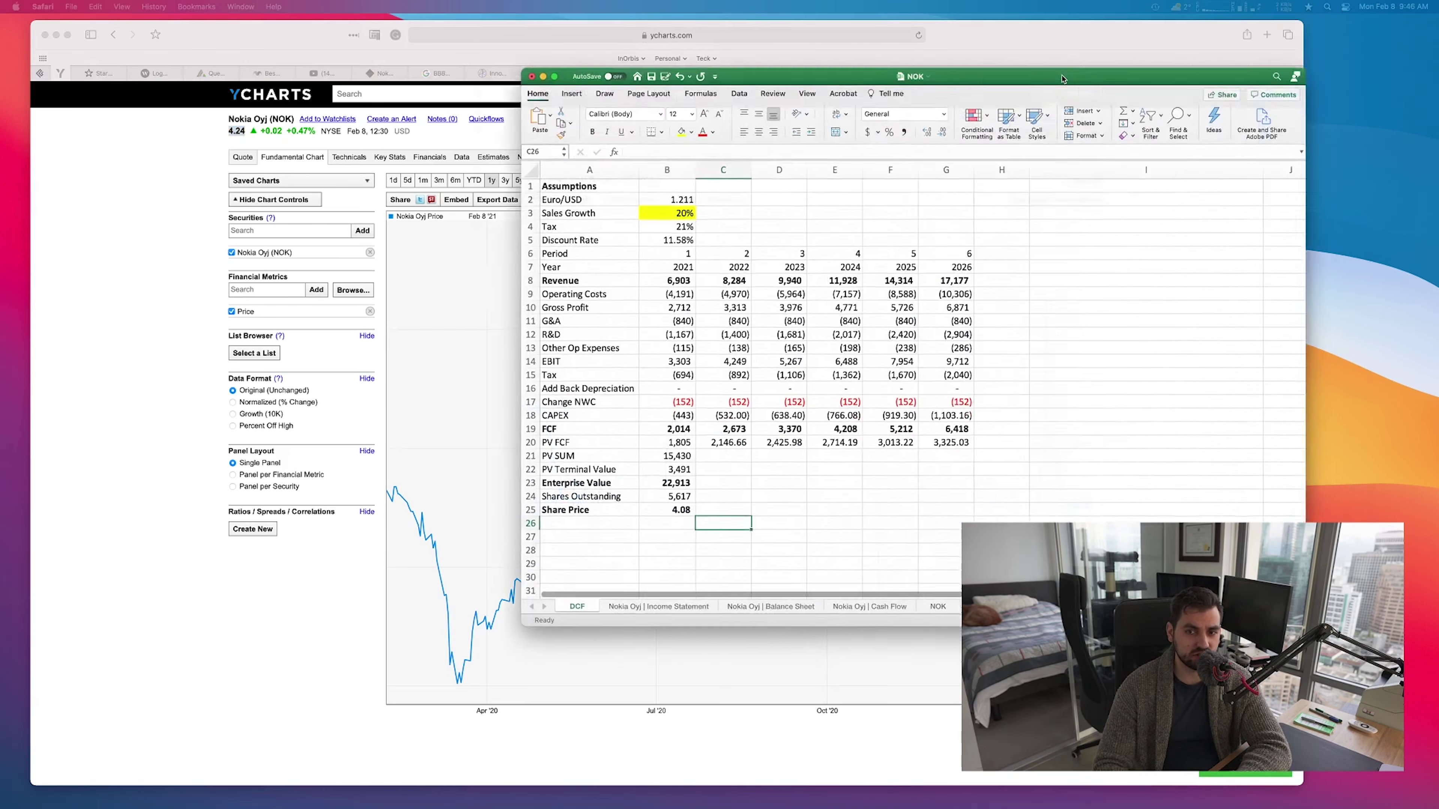
left_click_drag(1035, 79, 850, 110)
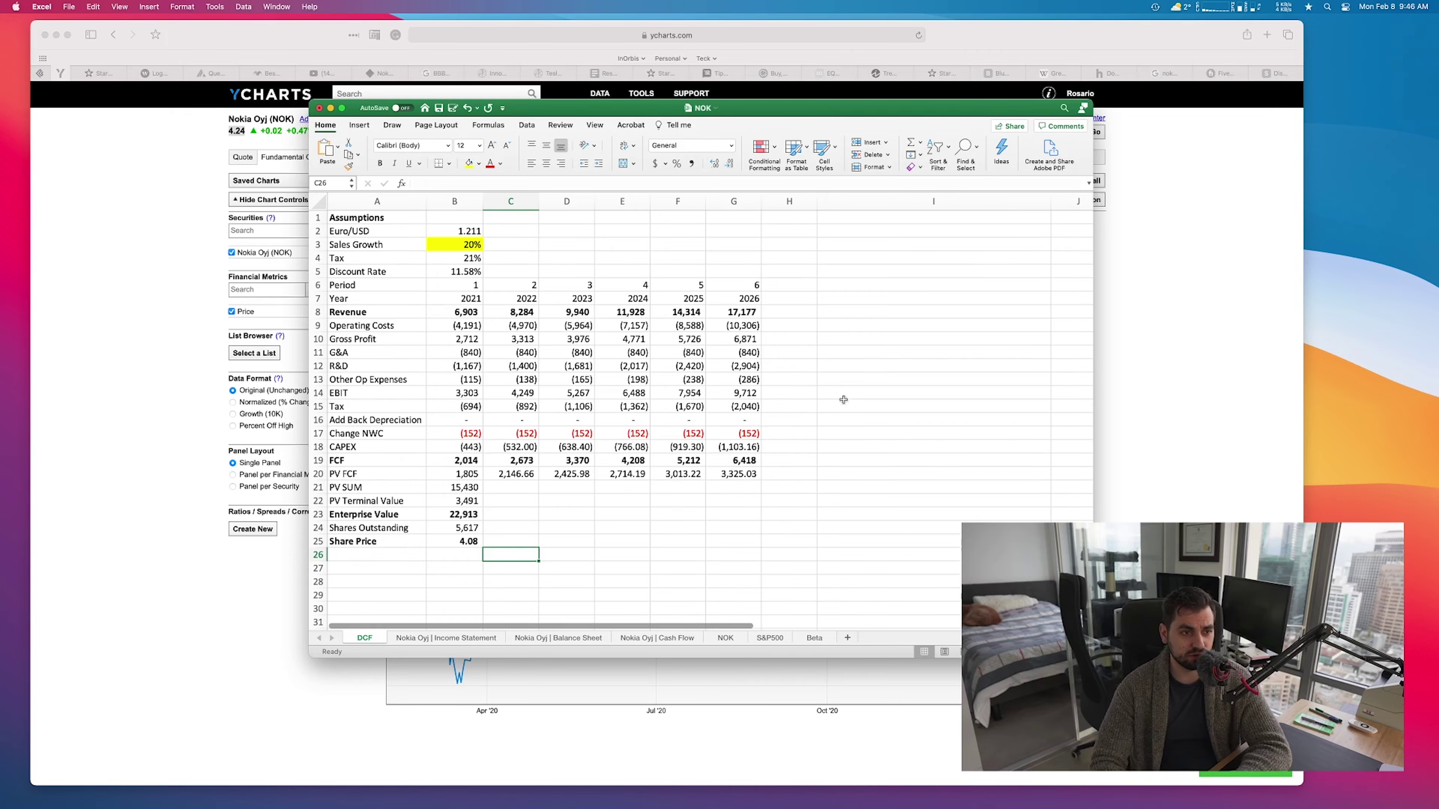
left_click(344, 109)
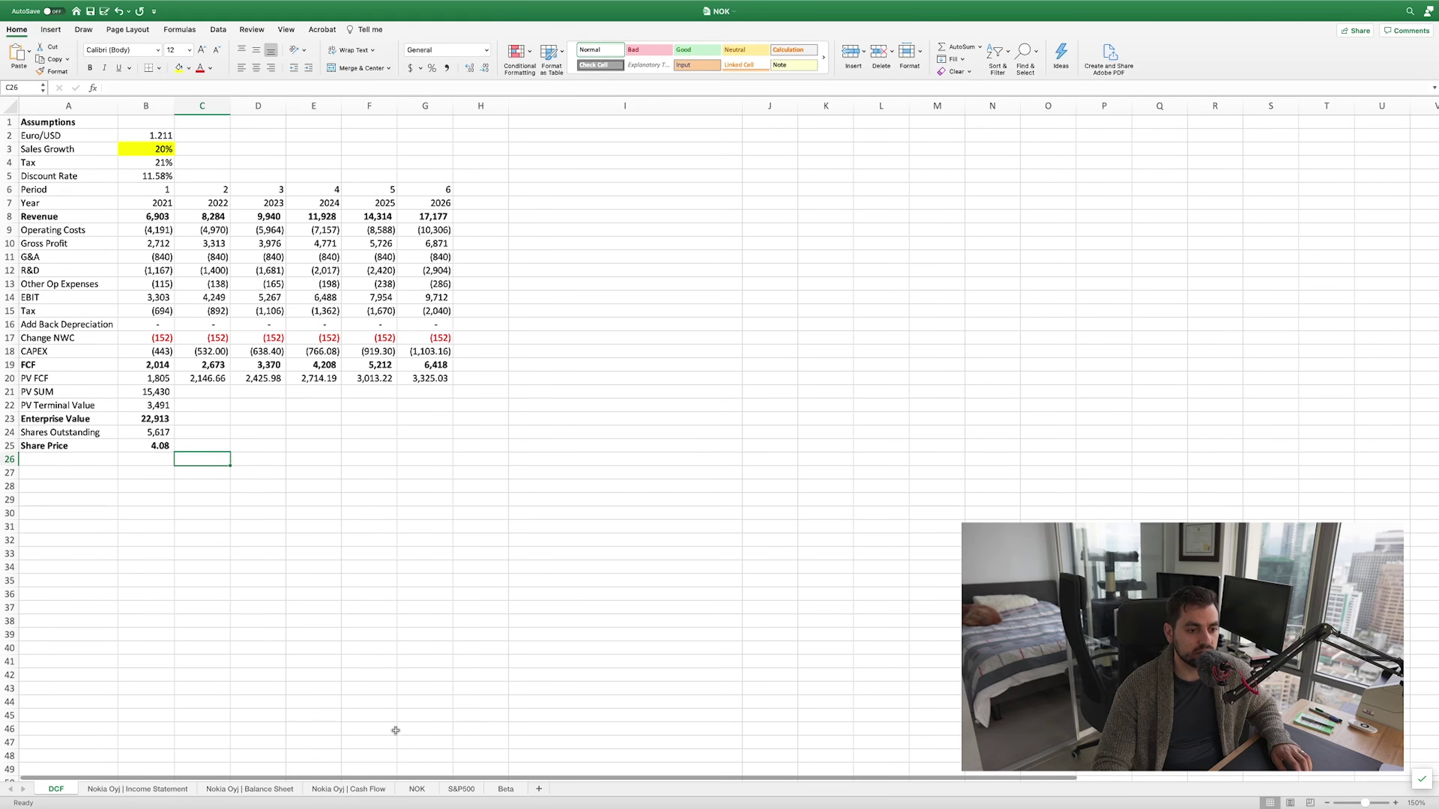
scroll(396, 760, "right", 2)
scroll(227, 754, "left", 2)
scroll(219, 392, "up", 5)
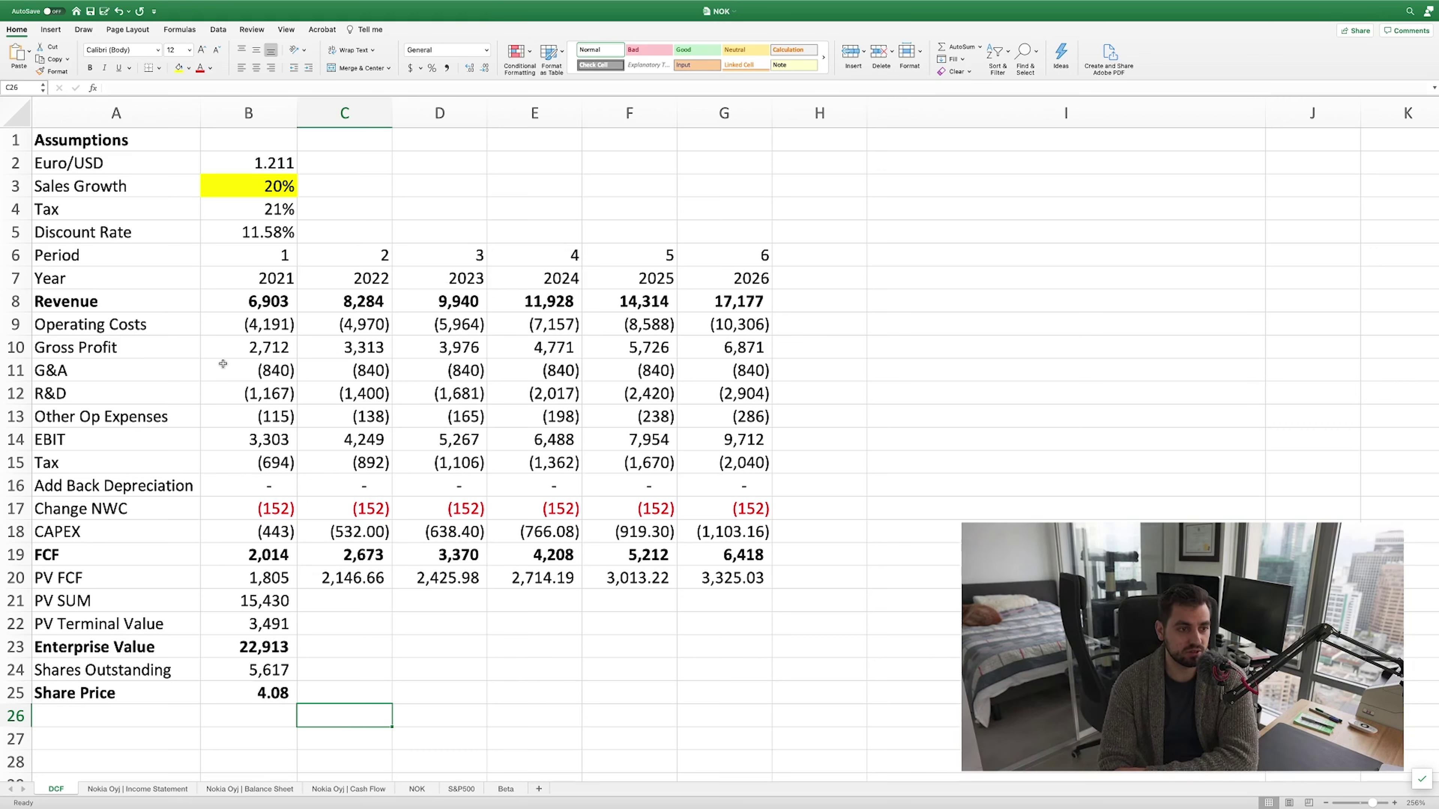
- Trace the 2021 revenue to Income Statement cell E8, the 6,903.0 Dec-2019 net sales
left_click(169, 306)
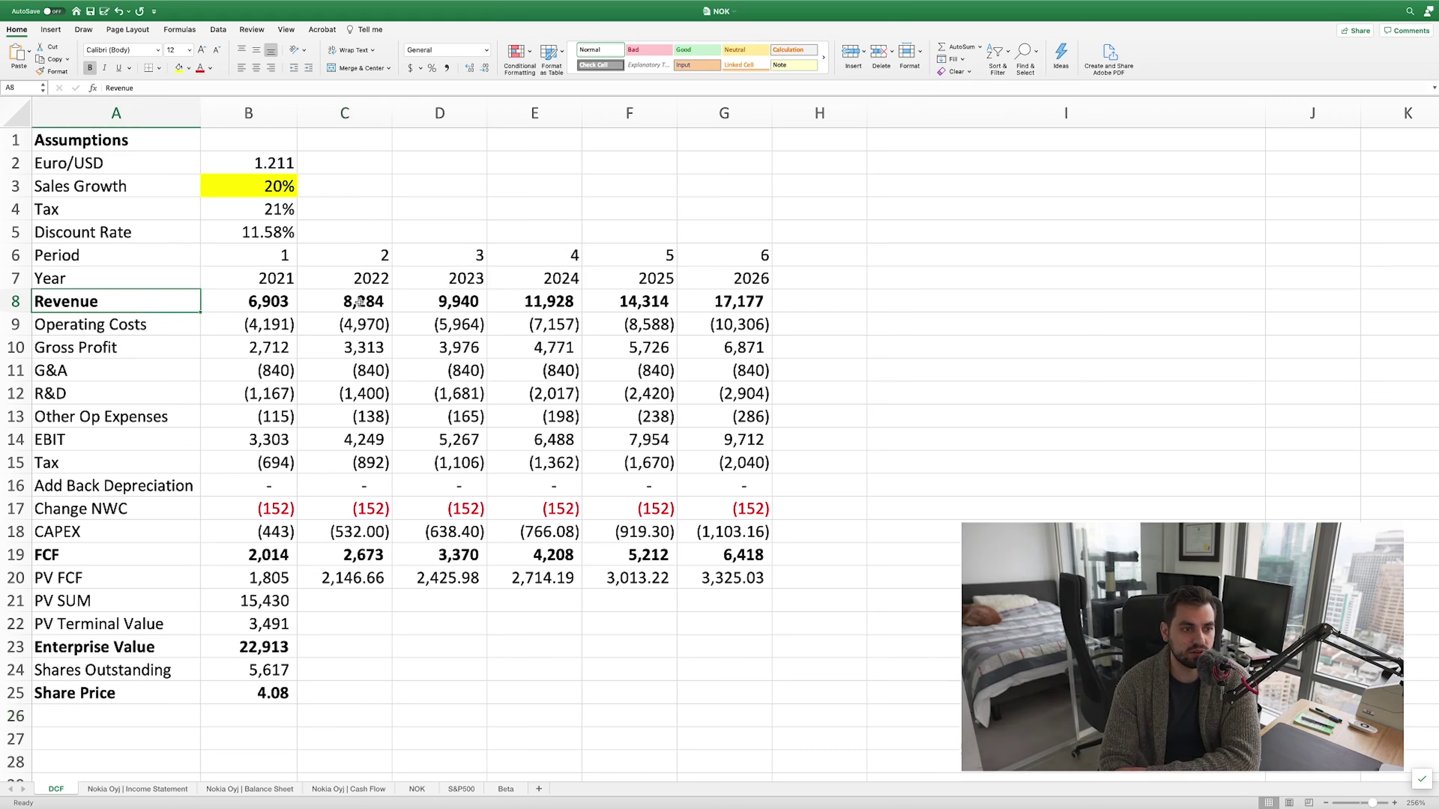
left_click(267, 294)
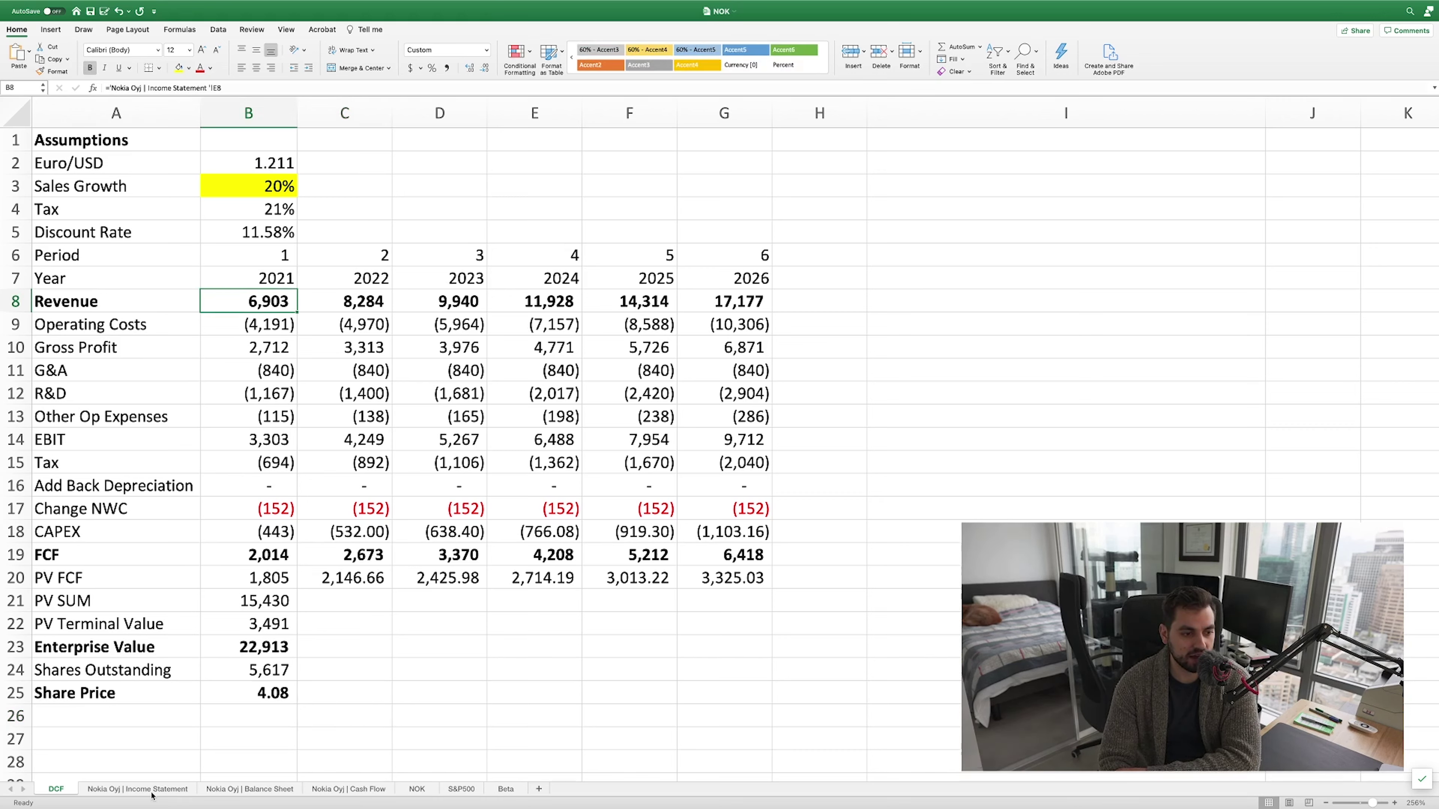
left_click(187, 791)
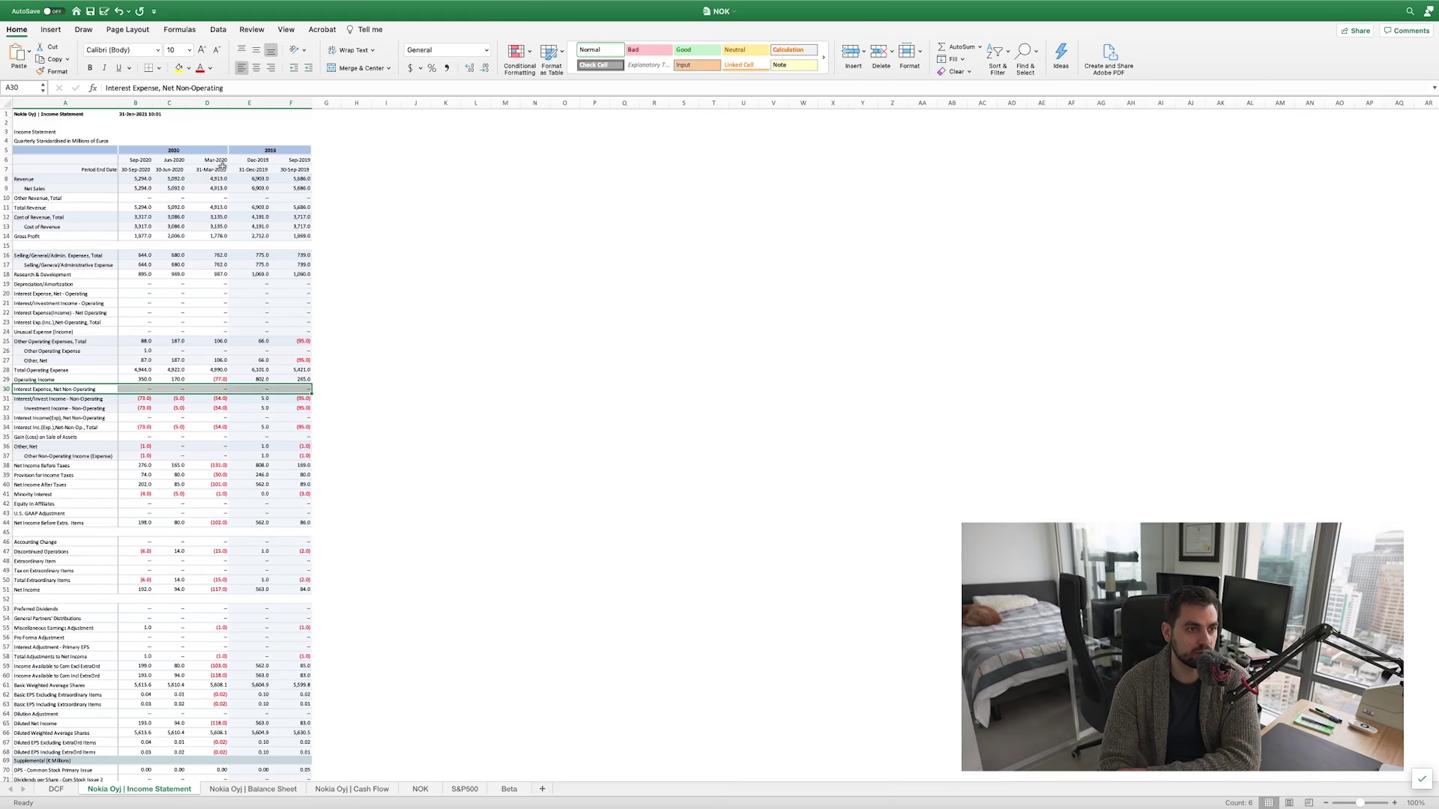
scroll(193, 335, "up", 2)
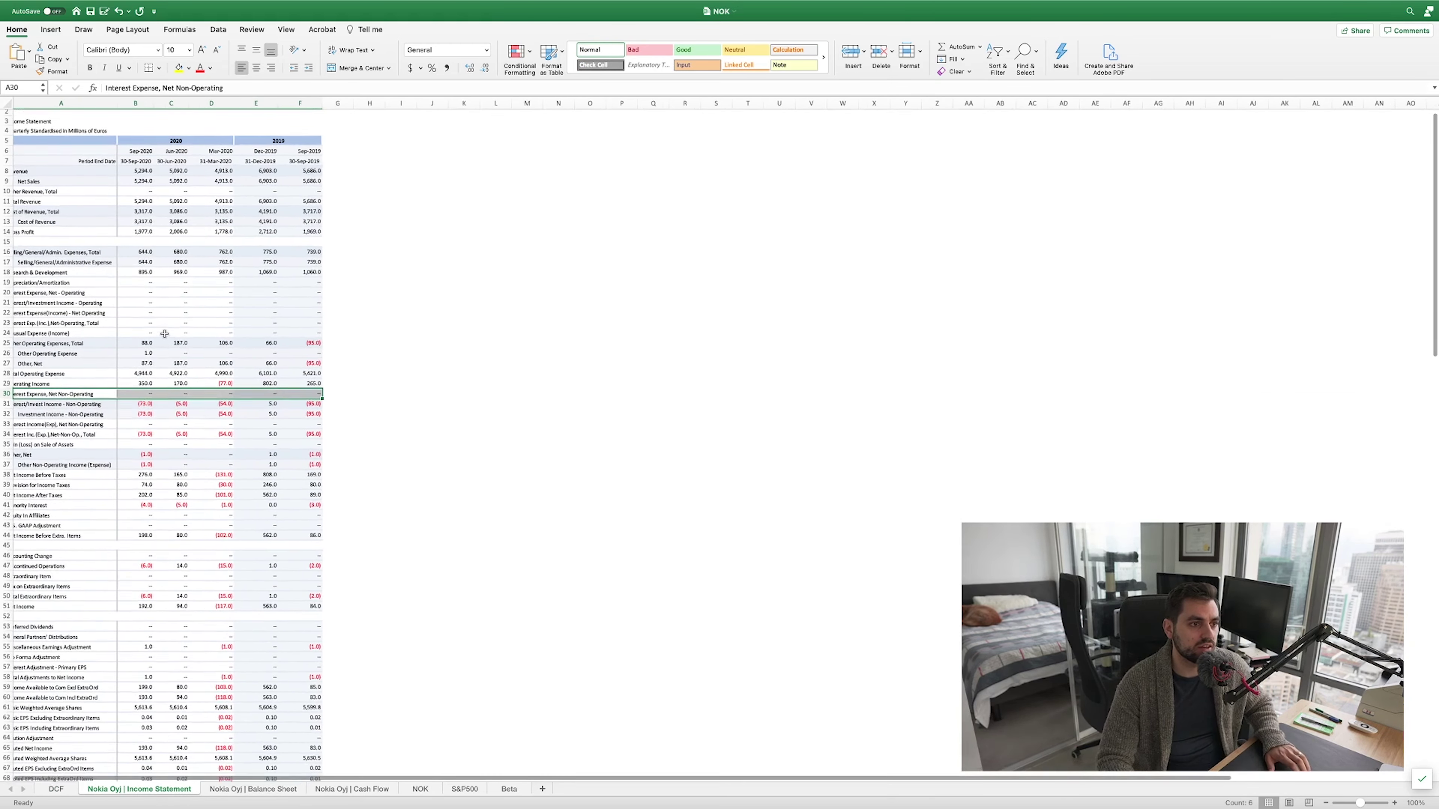
scroll(165, 337, "up", 2)
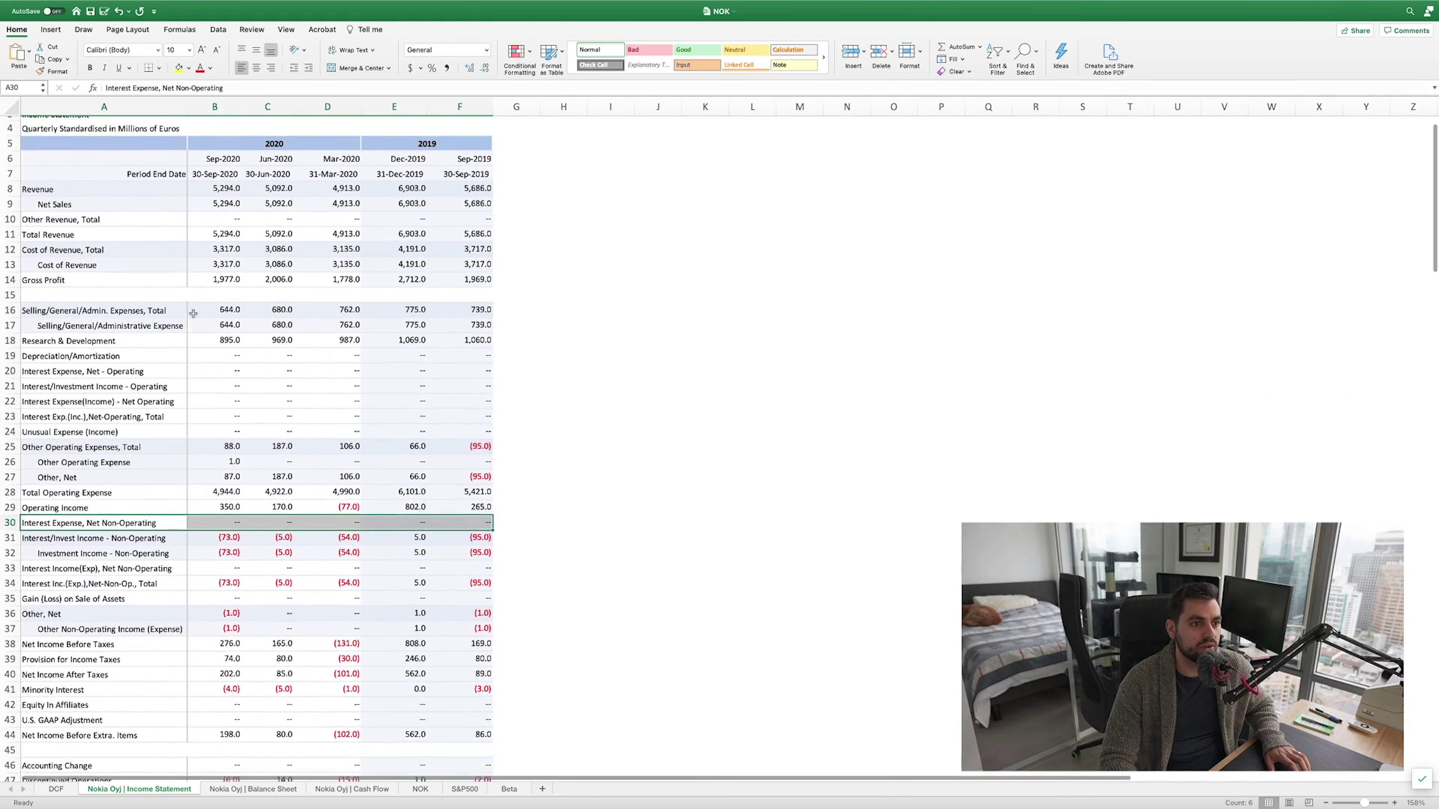
scroll(193, 313, "up", 1)
left_click(236, 242)
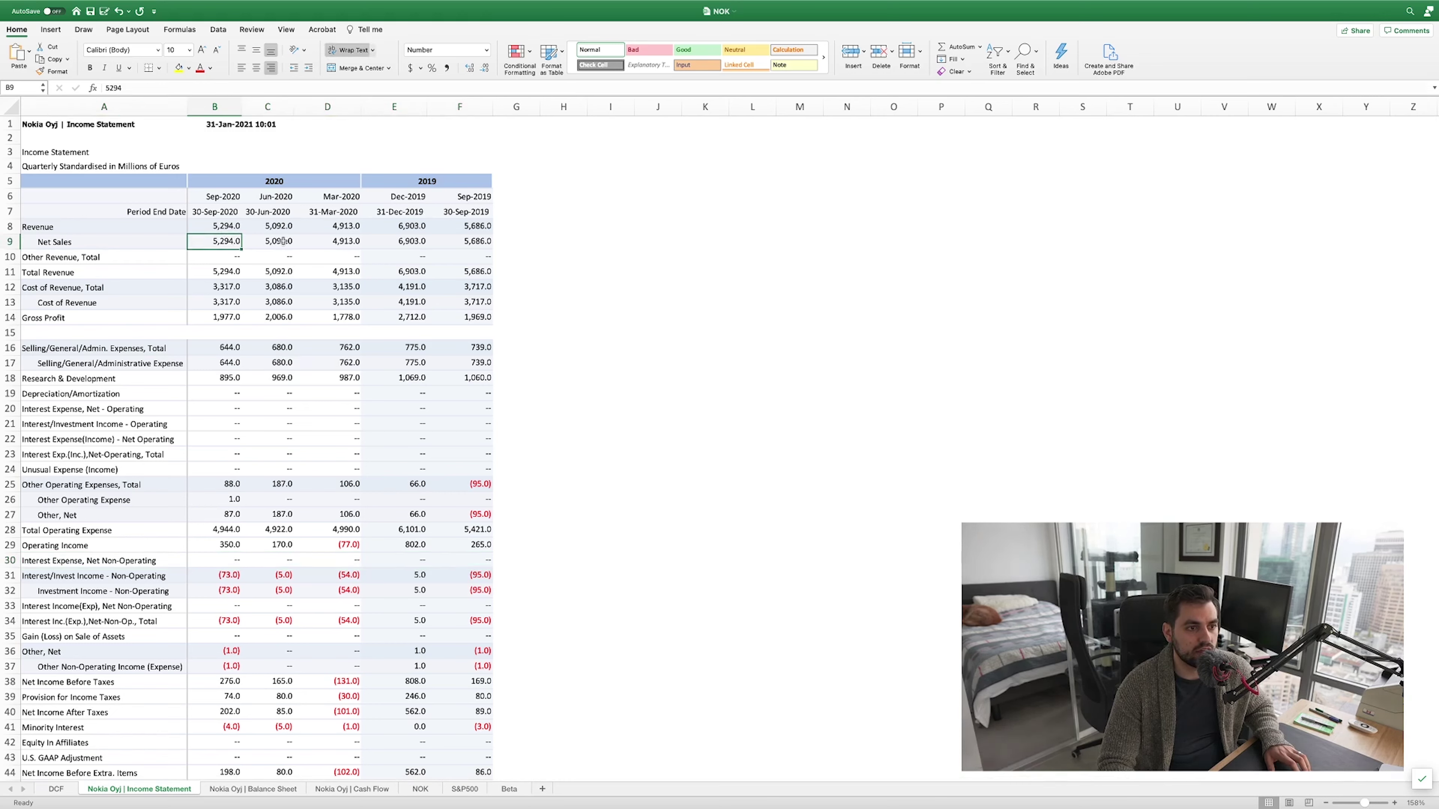
key("Right")
key("Right")
key("Right")
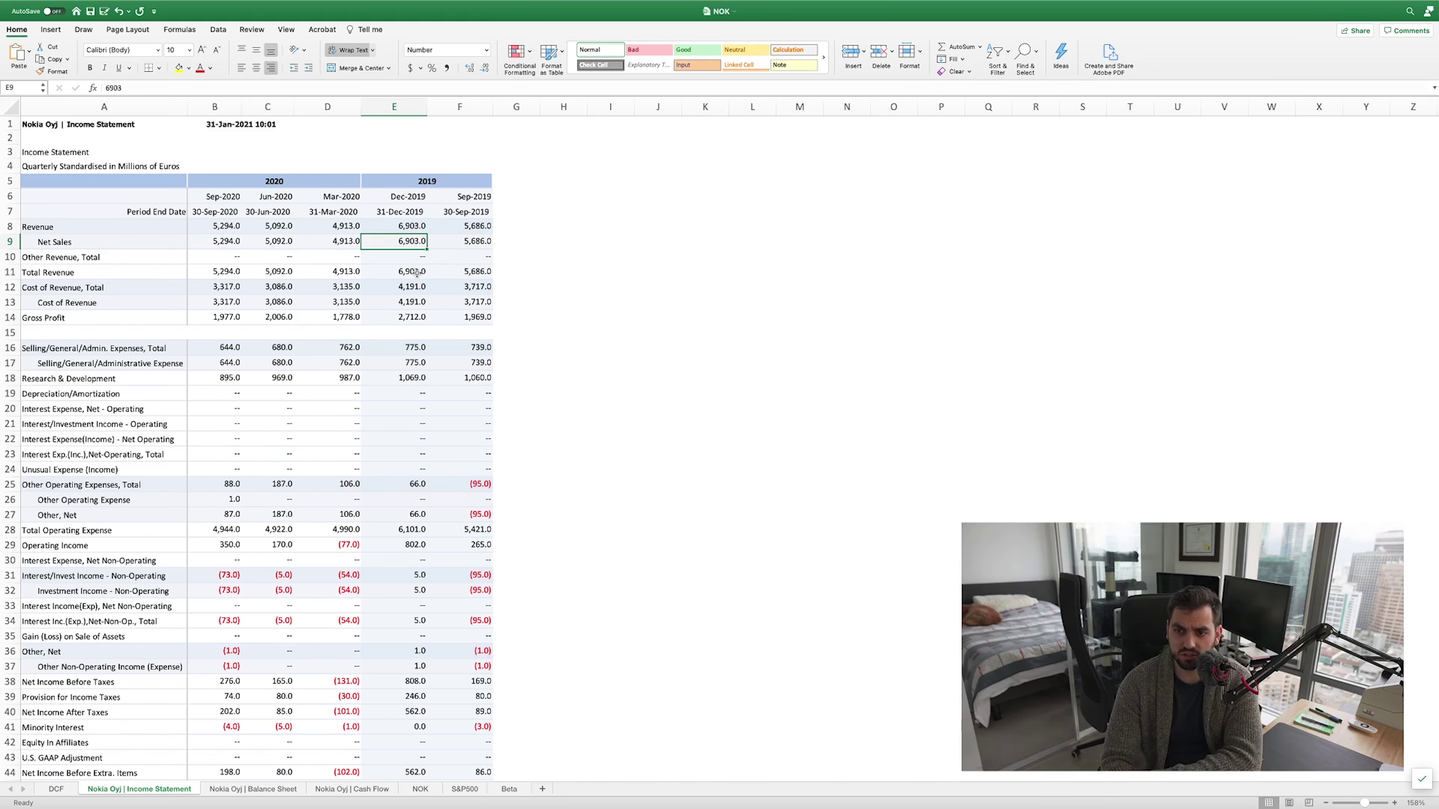
- Look through the Balance Sheet and Cash Flow sheets, then return to the DCF sheet
left_click(270, 793)
key("ctrl+Page_Down")
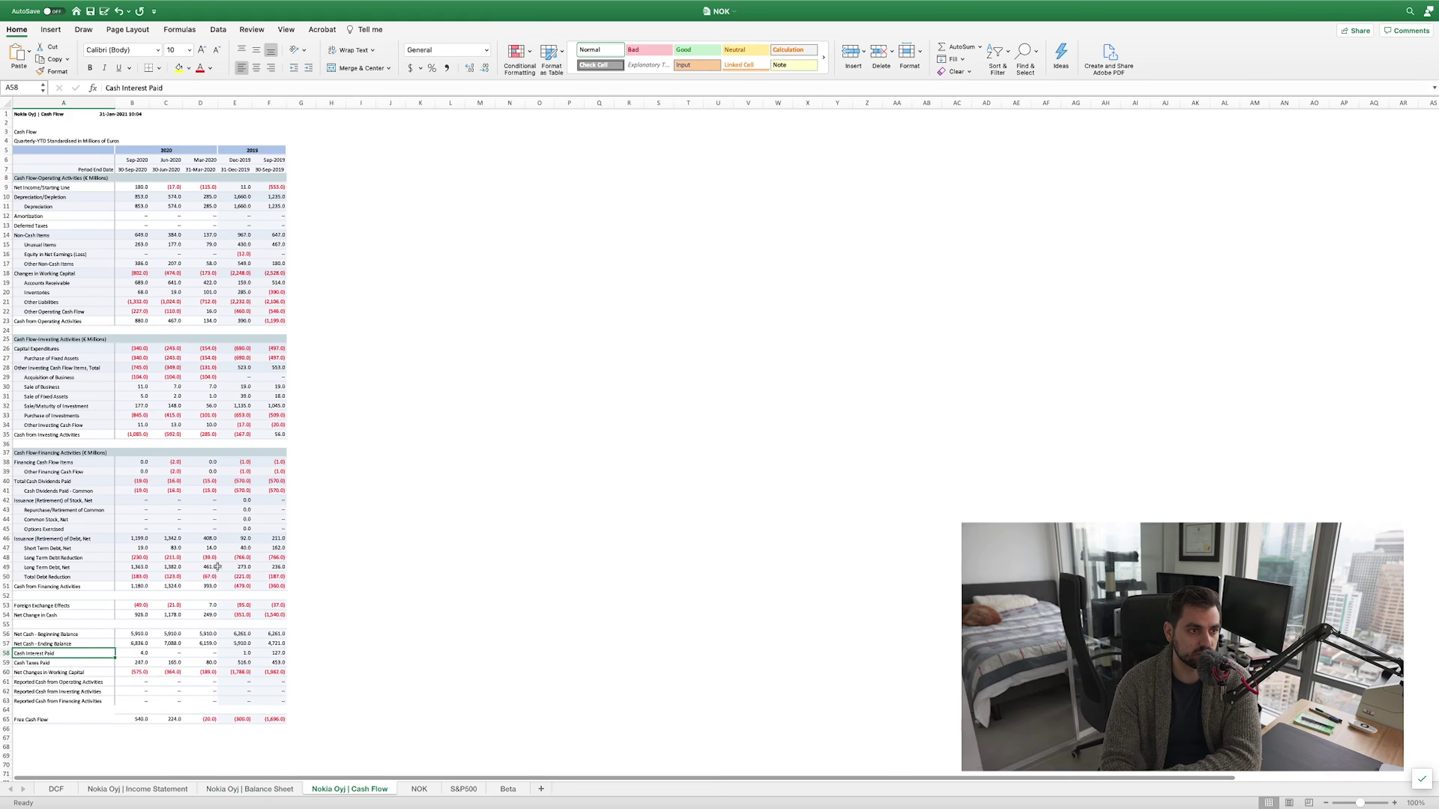
scroll(209, 335, "up", 2)
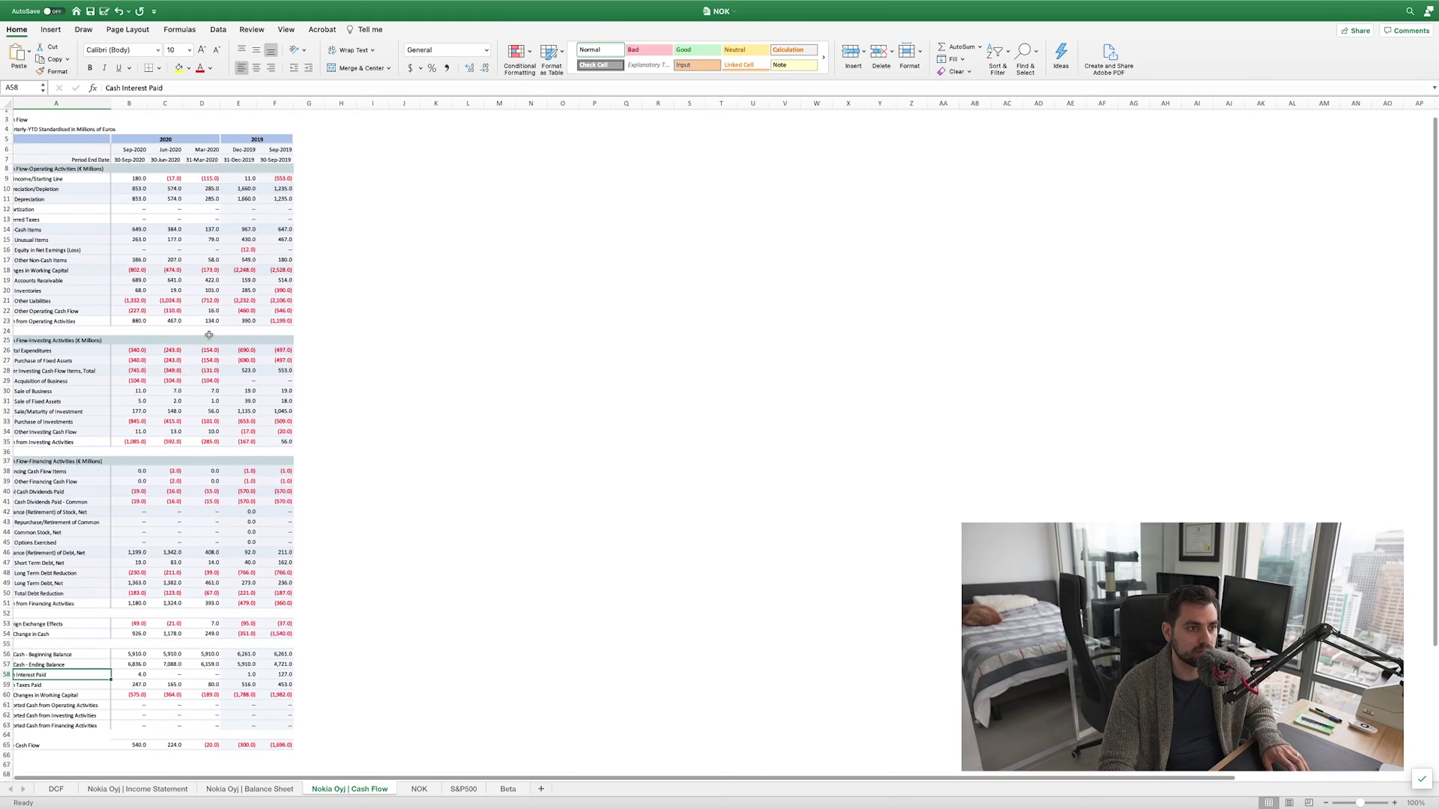
scroll(209, 335, "up", 3)
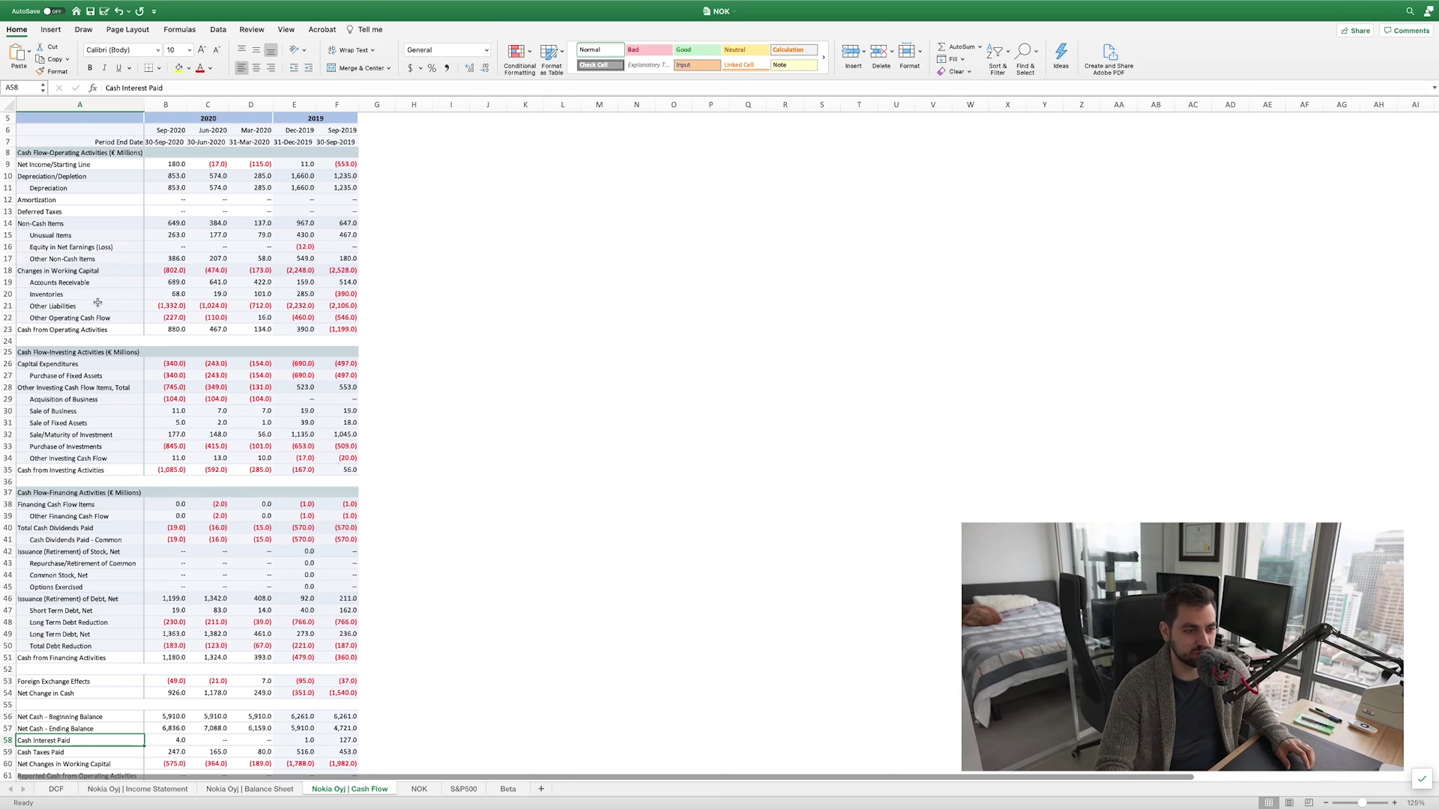
scroll(112, 384, "down", 3)
key("ctrl+Page_Up")
key("ctrl+Page_Up")
key("ctrl+Page_Up")
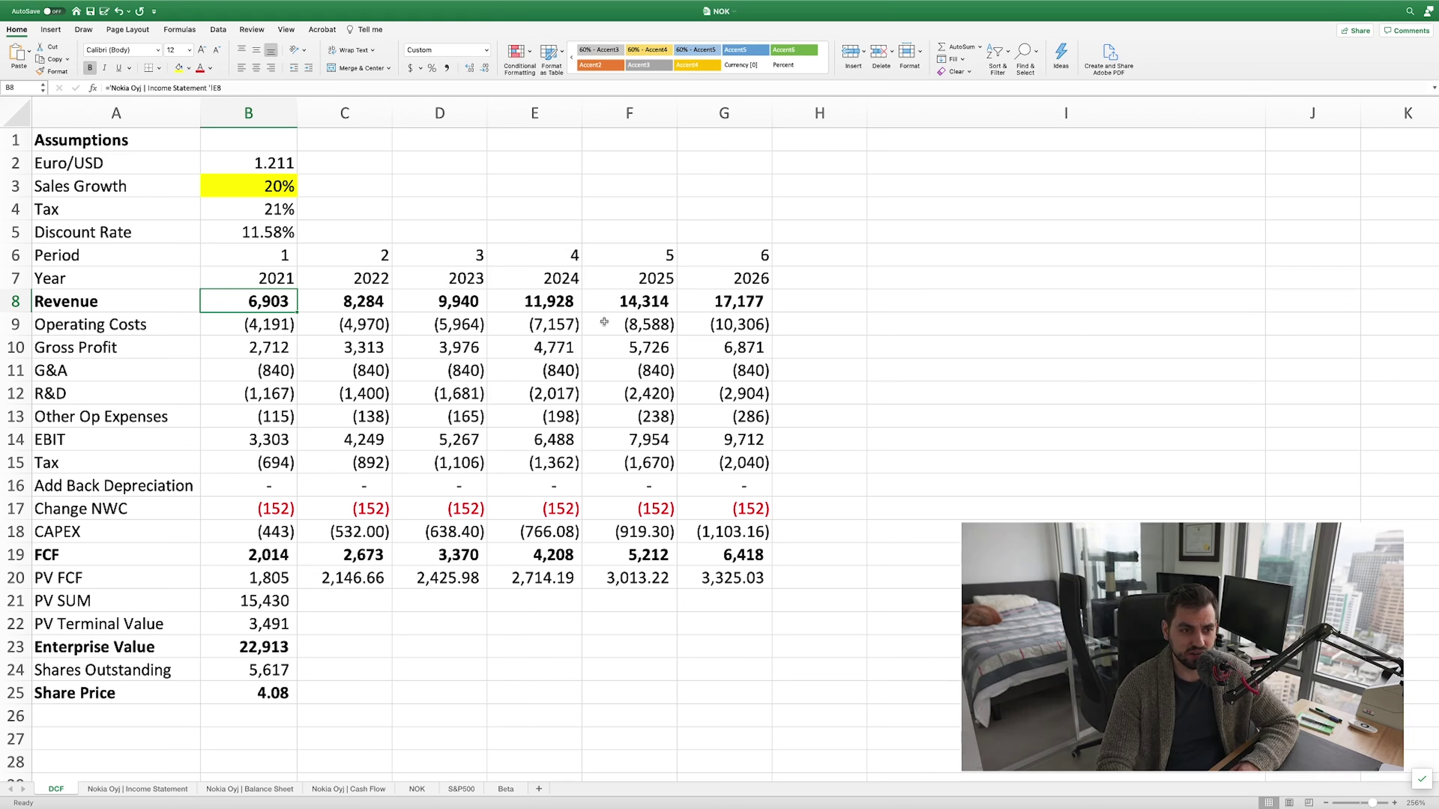
left_click_drag(263, 324, 730, 324)
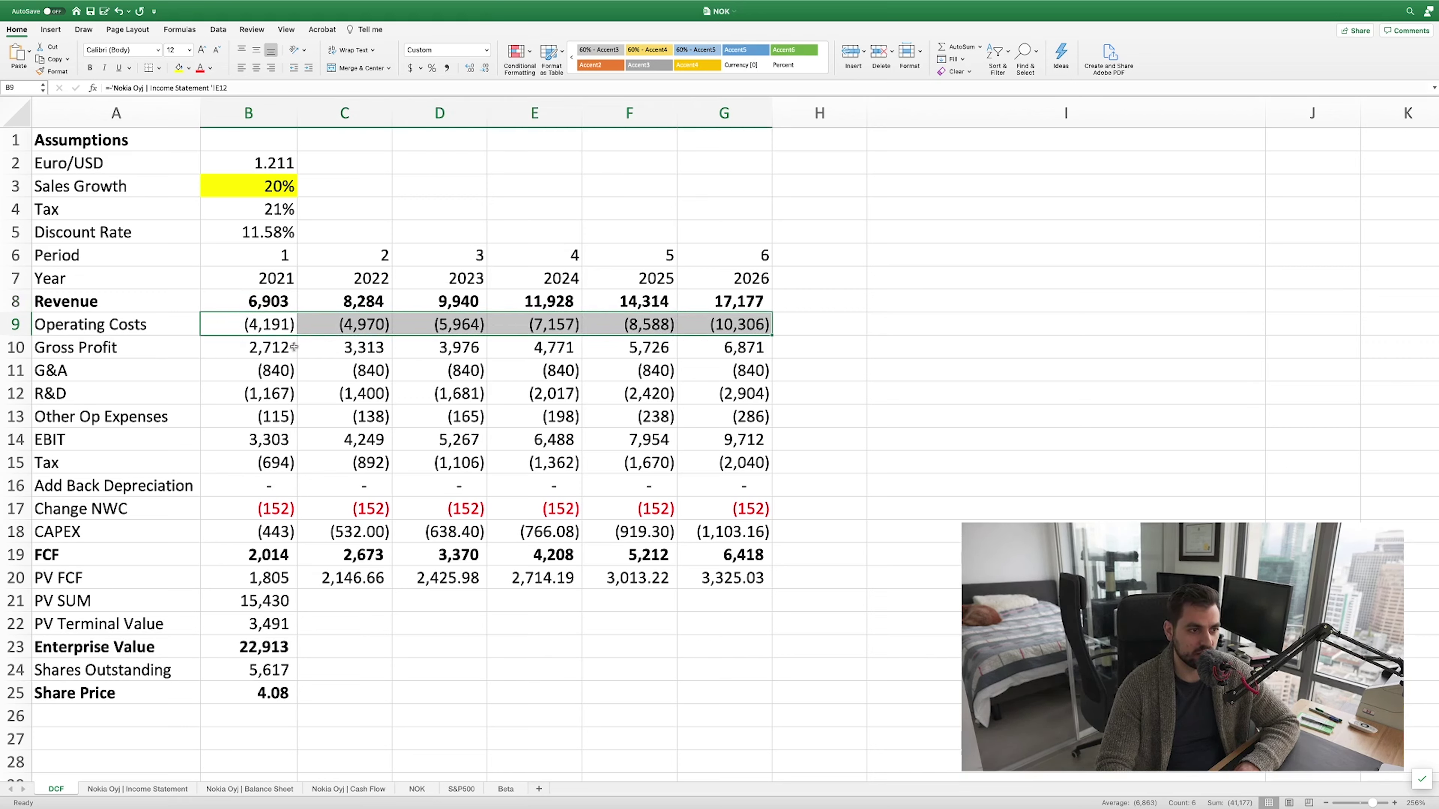
left_click_drag(293, 348, 759, 349)
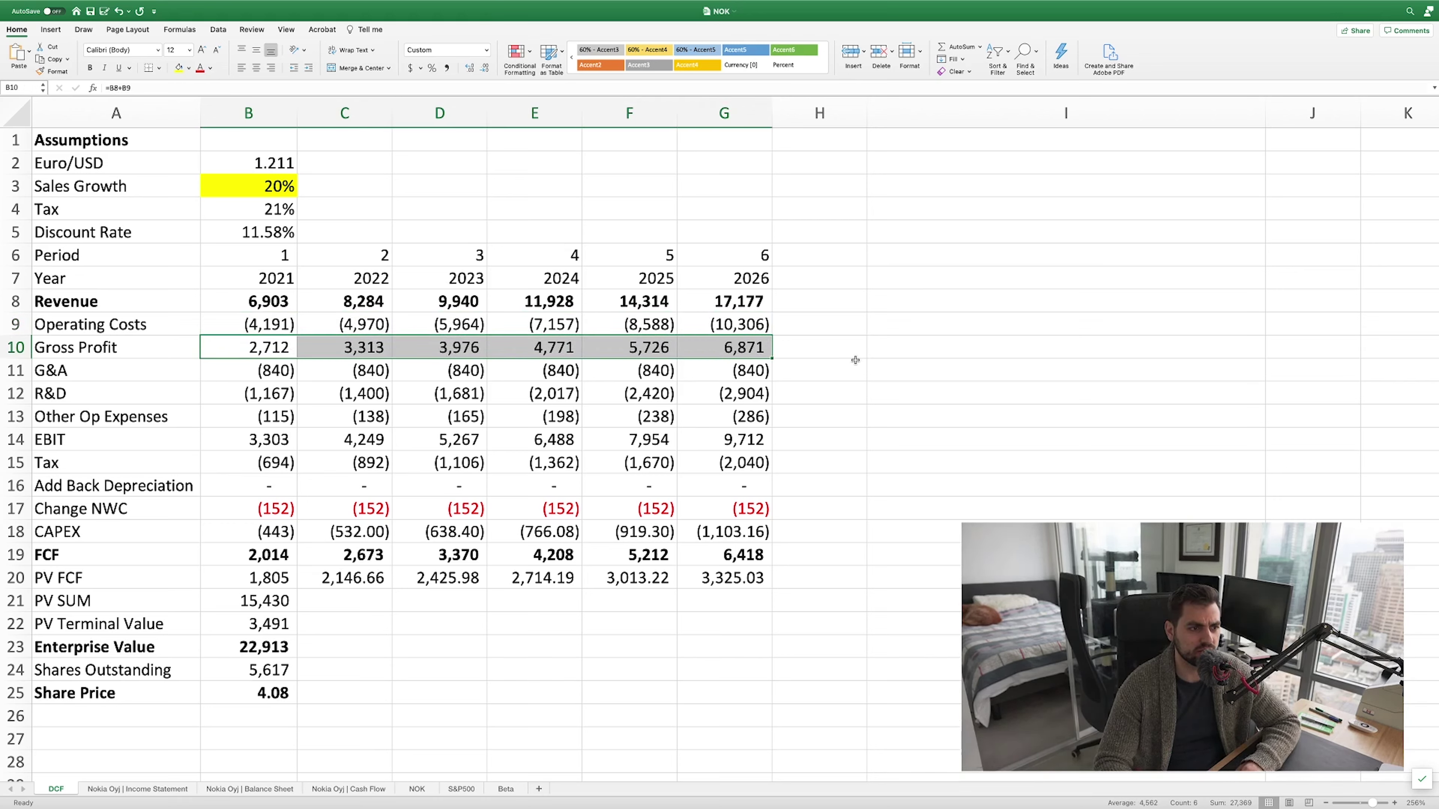
left_click_drag(249, 439, 718, 429)
left_click(963, 420)
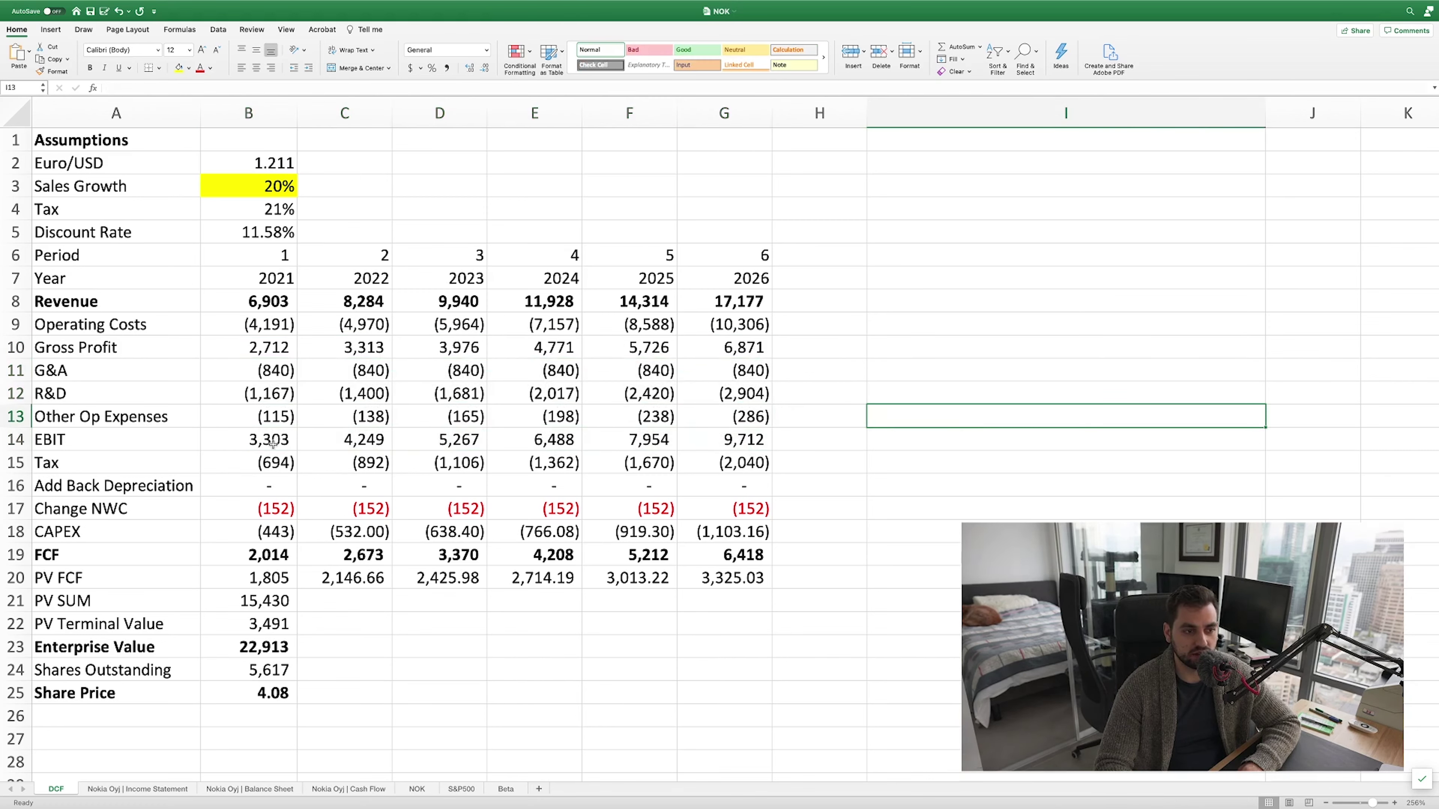
left_click_drag(272, 444, 731, 448)
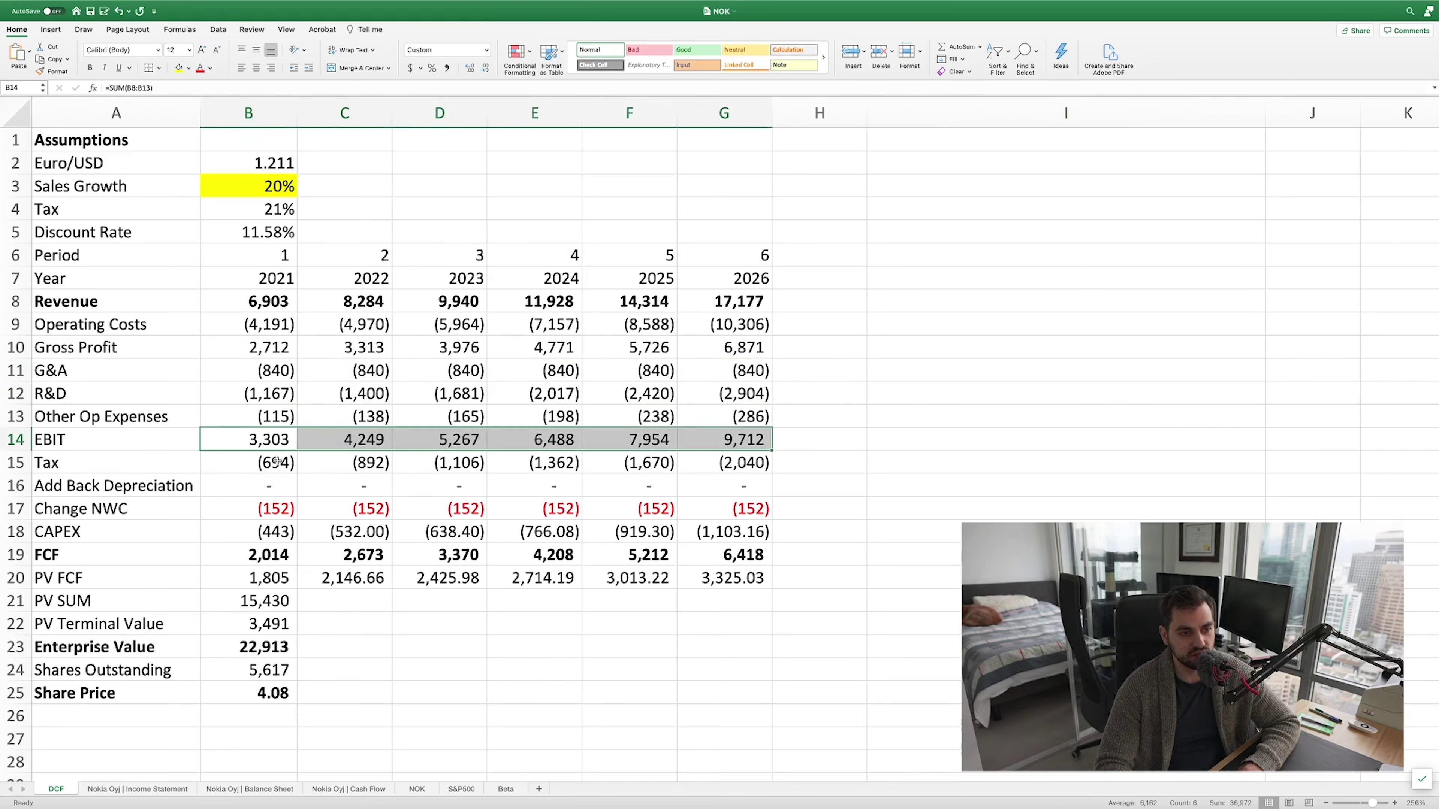
left_click_drag(277, 461, 754, 460)
left_click(272, 209)
scroll(291, 468, "down", 2)
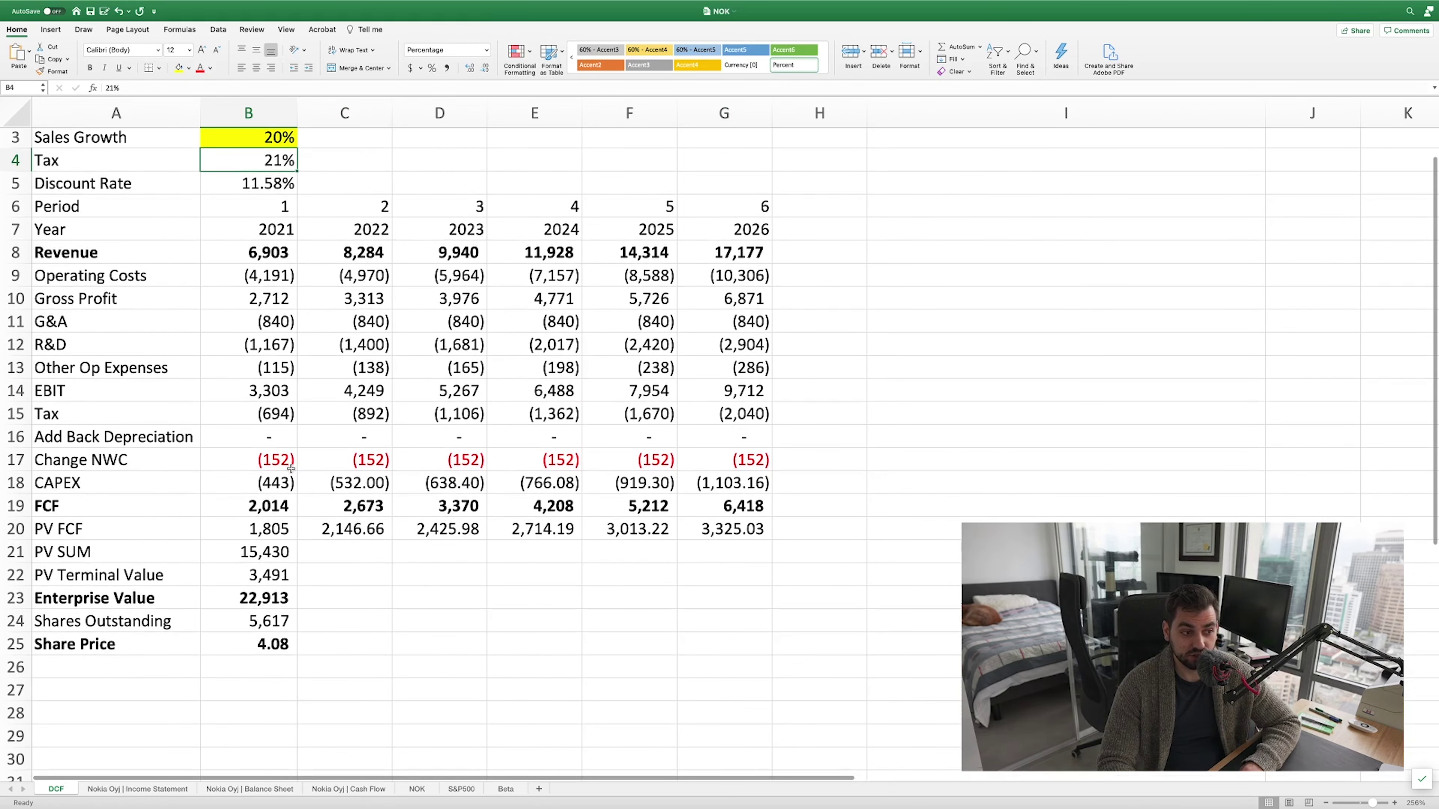
scroll(291, 468, "down", 1)
left_click_drag(272, 431, 736, 481)
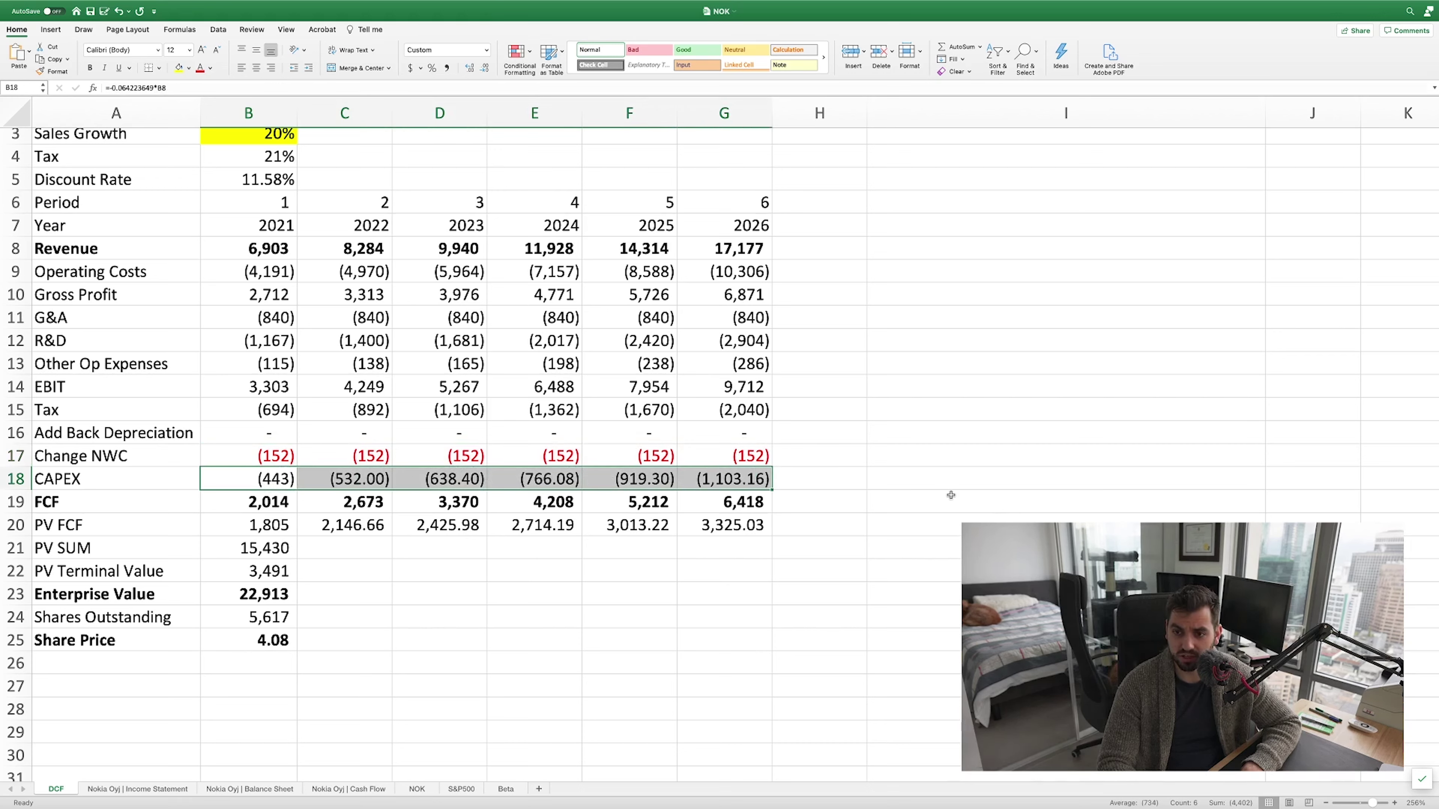
- Highlight the free cash flow and present-value FCF rows, then view the Beta sheet
left_click_drag(251, 502, 745, 504)
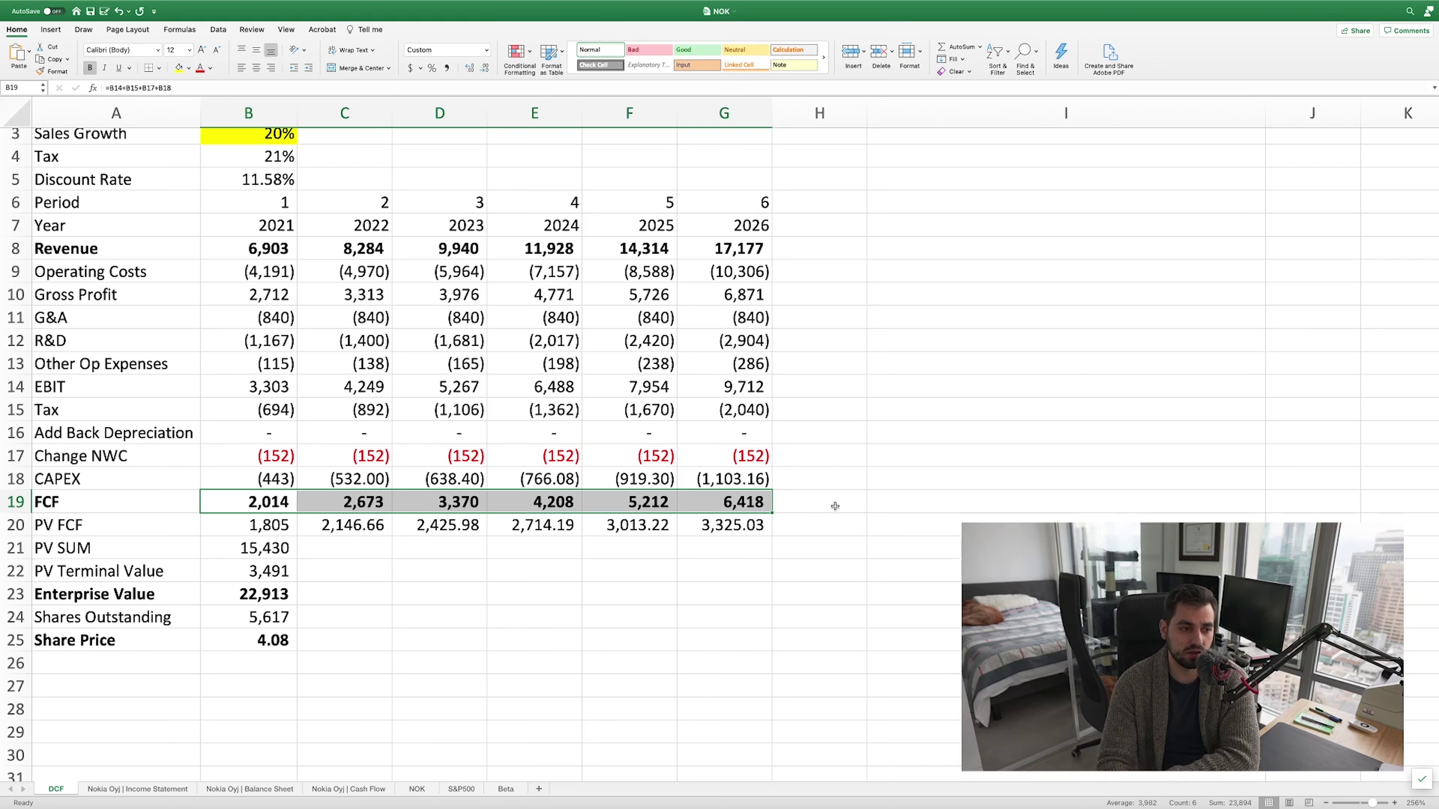
left_click(610, 540)
left_click_drag(212, 526, 712, 529)
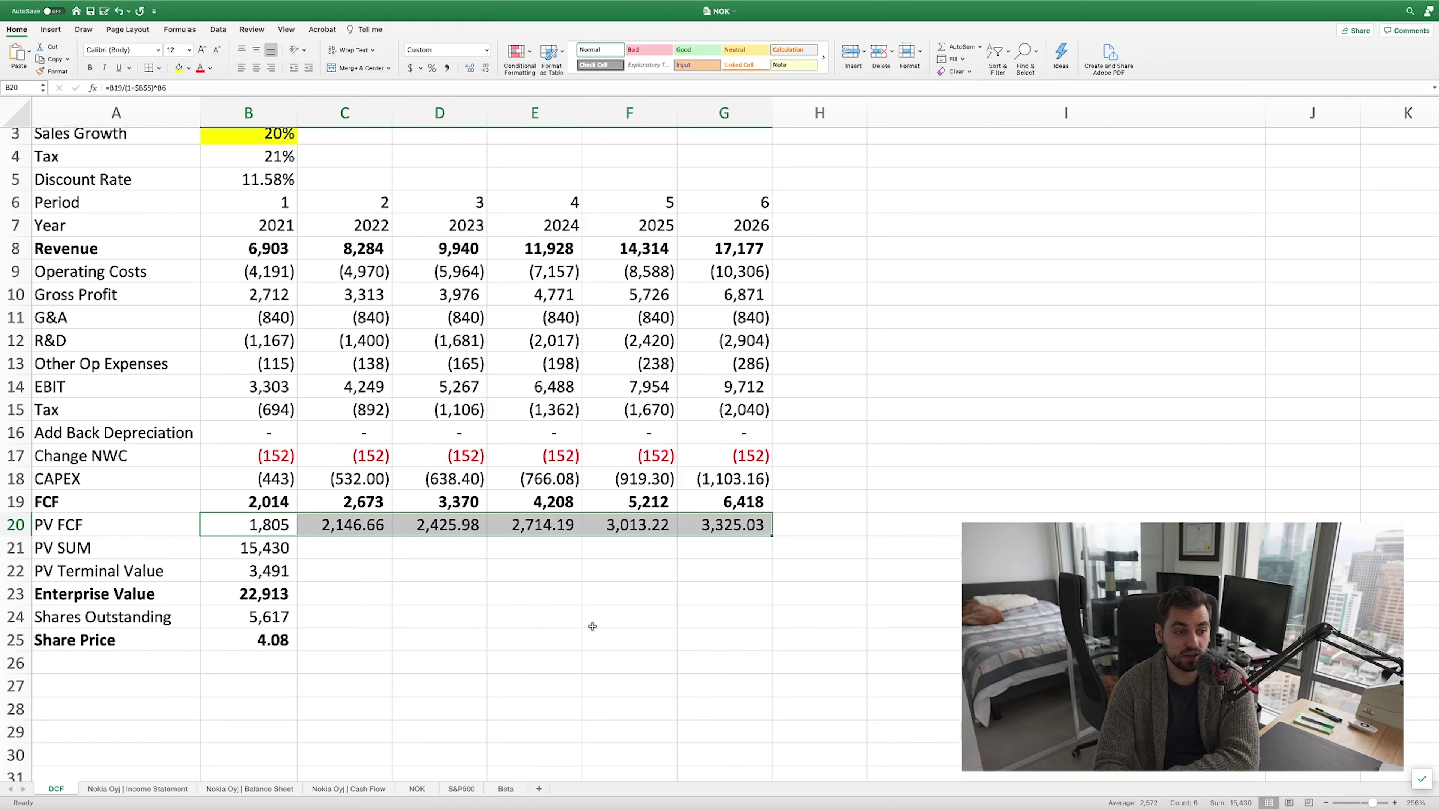
scroll(567, 618, "up", 1)
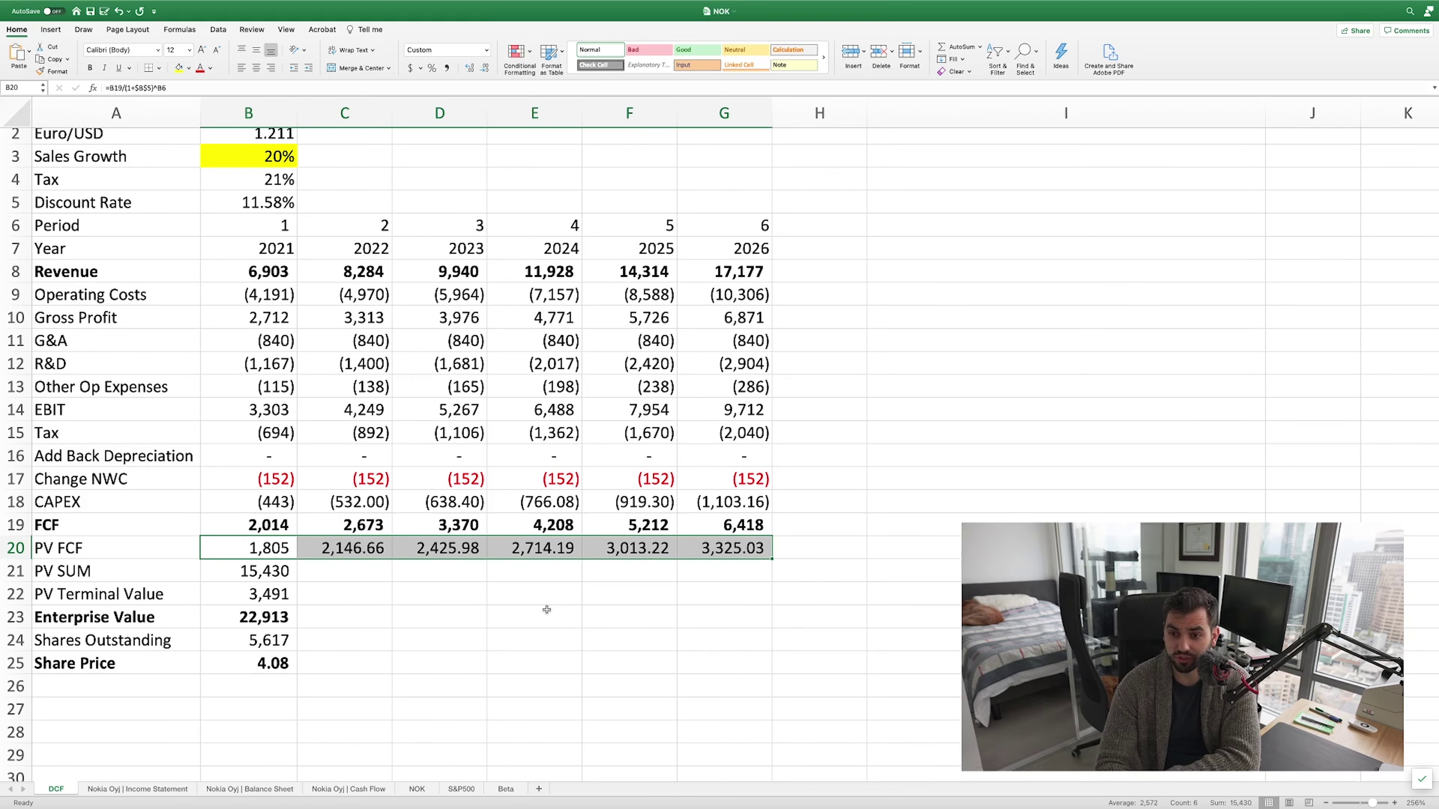
left_click(505, 790)
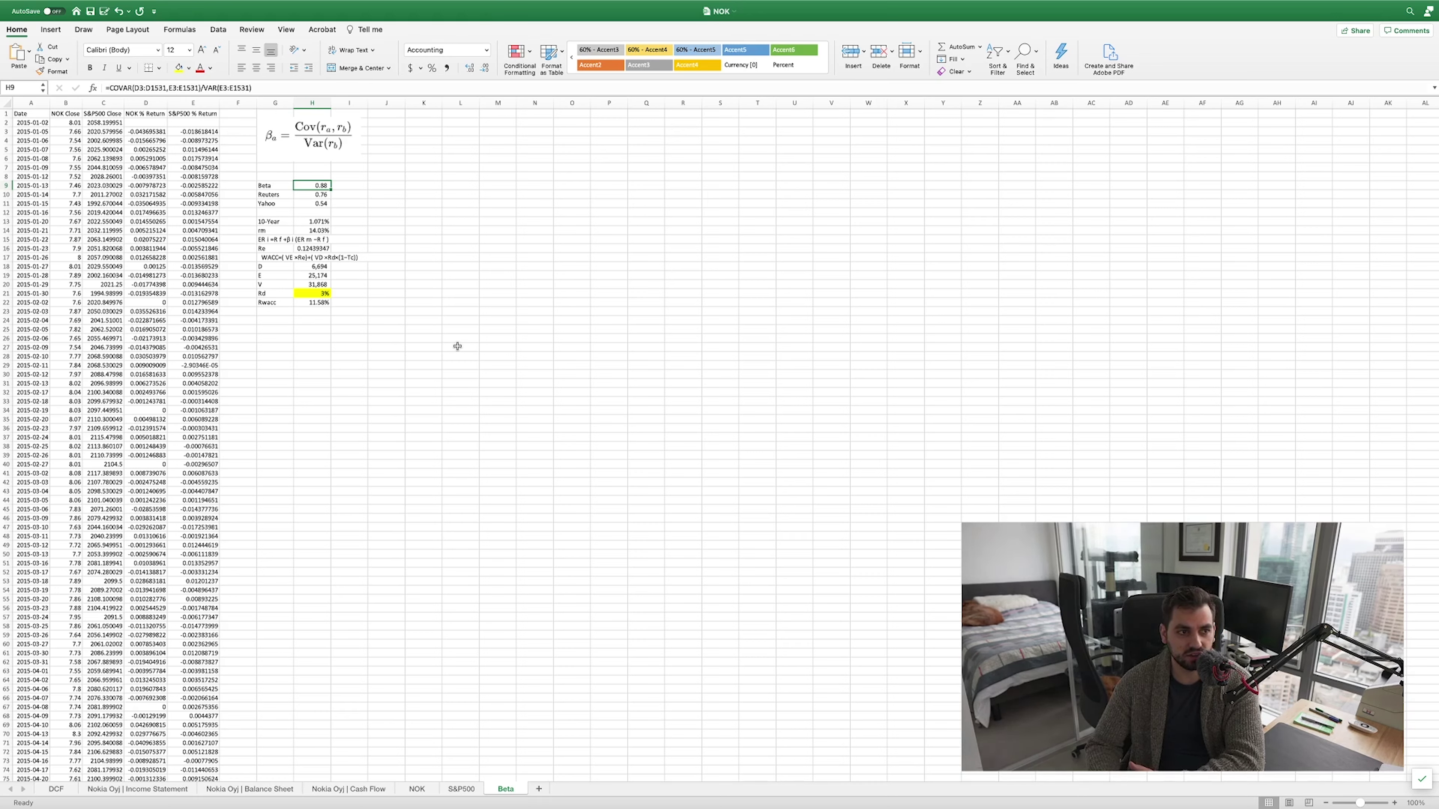
left_click(385, 203)
left_click(324, 187)
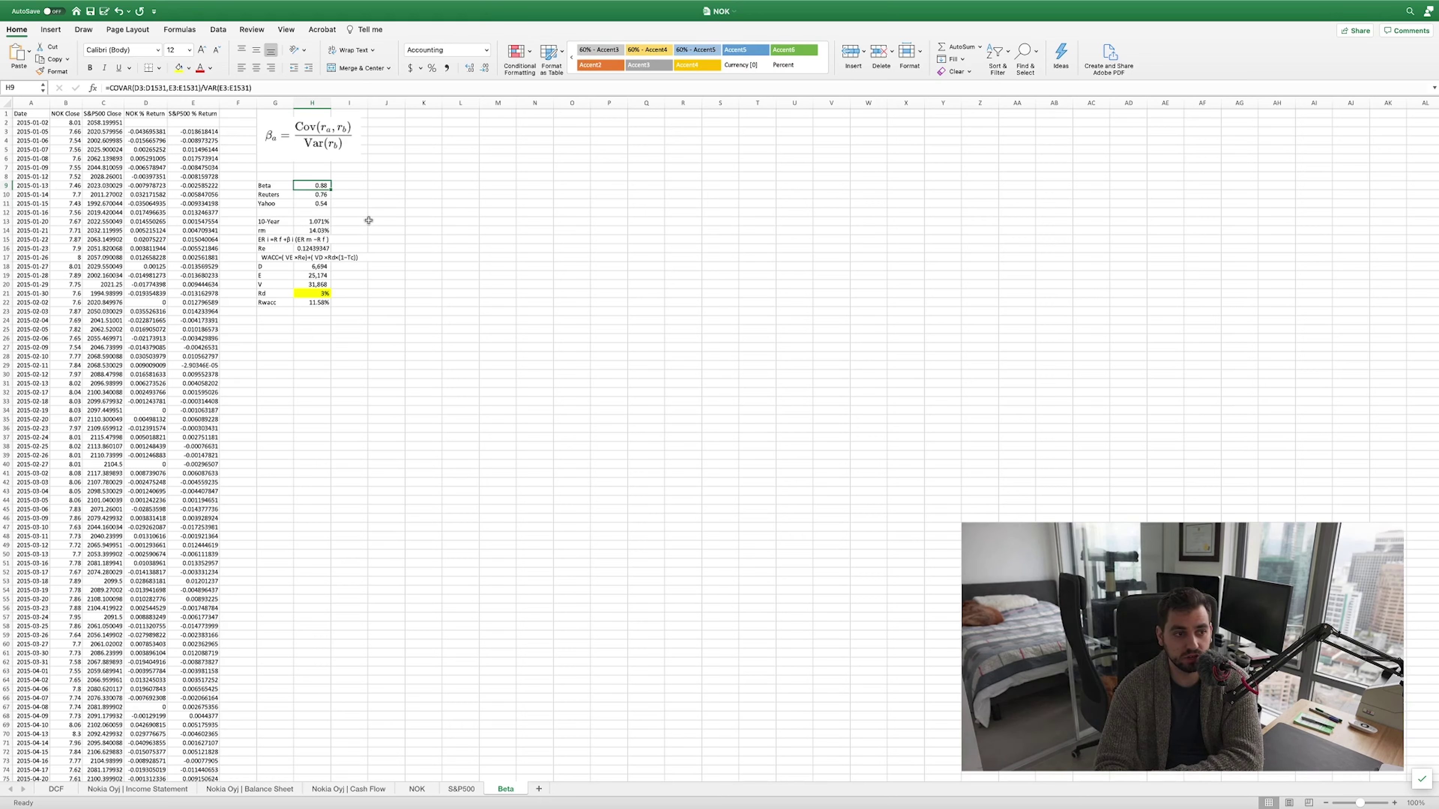
left_click(364, 204)
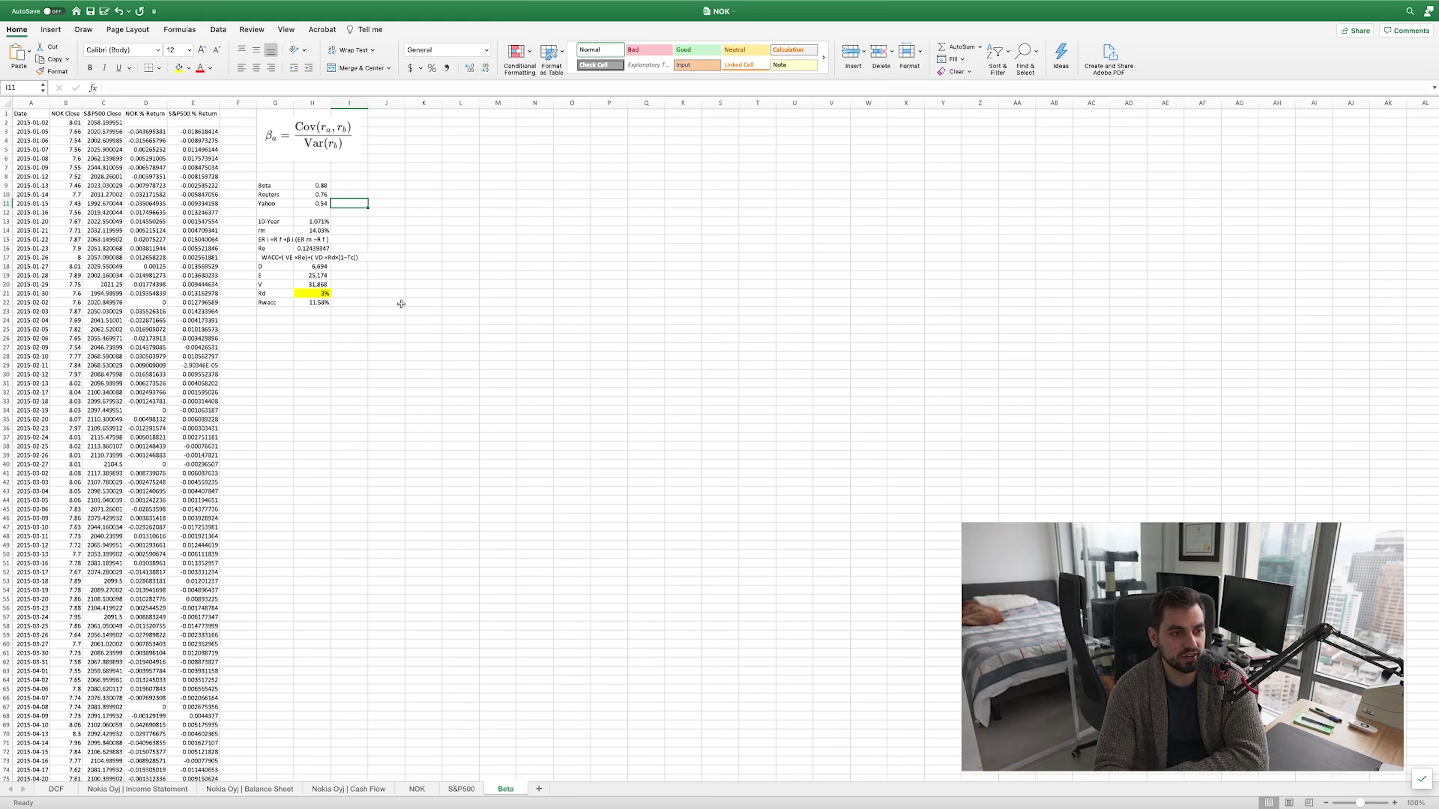
- Review the debt and equity values, 3% cost of debt and the 11.58% WACC formula
left_click_drag(311, 266, 315, 285)
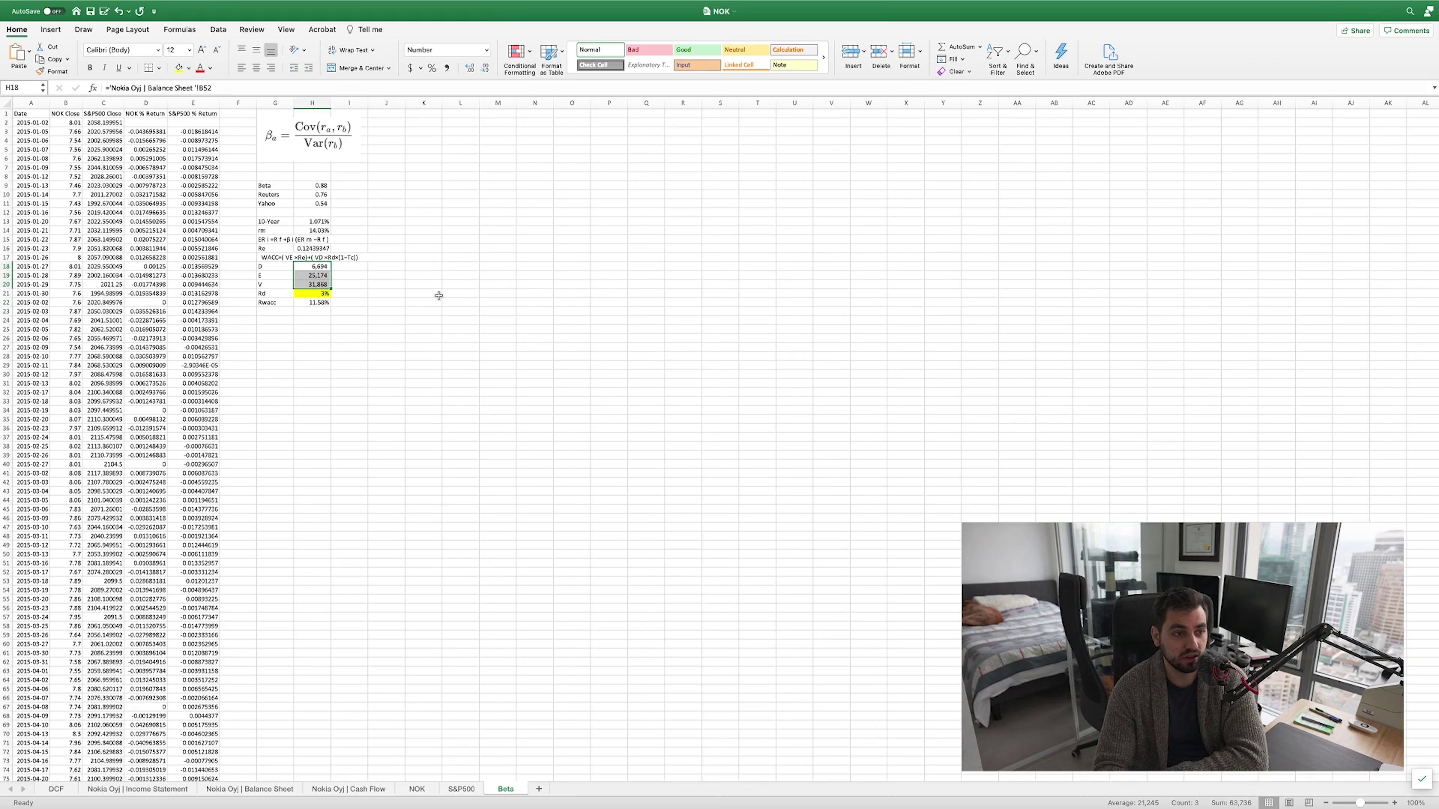
key("Down")
key("Down")
key("Down")
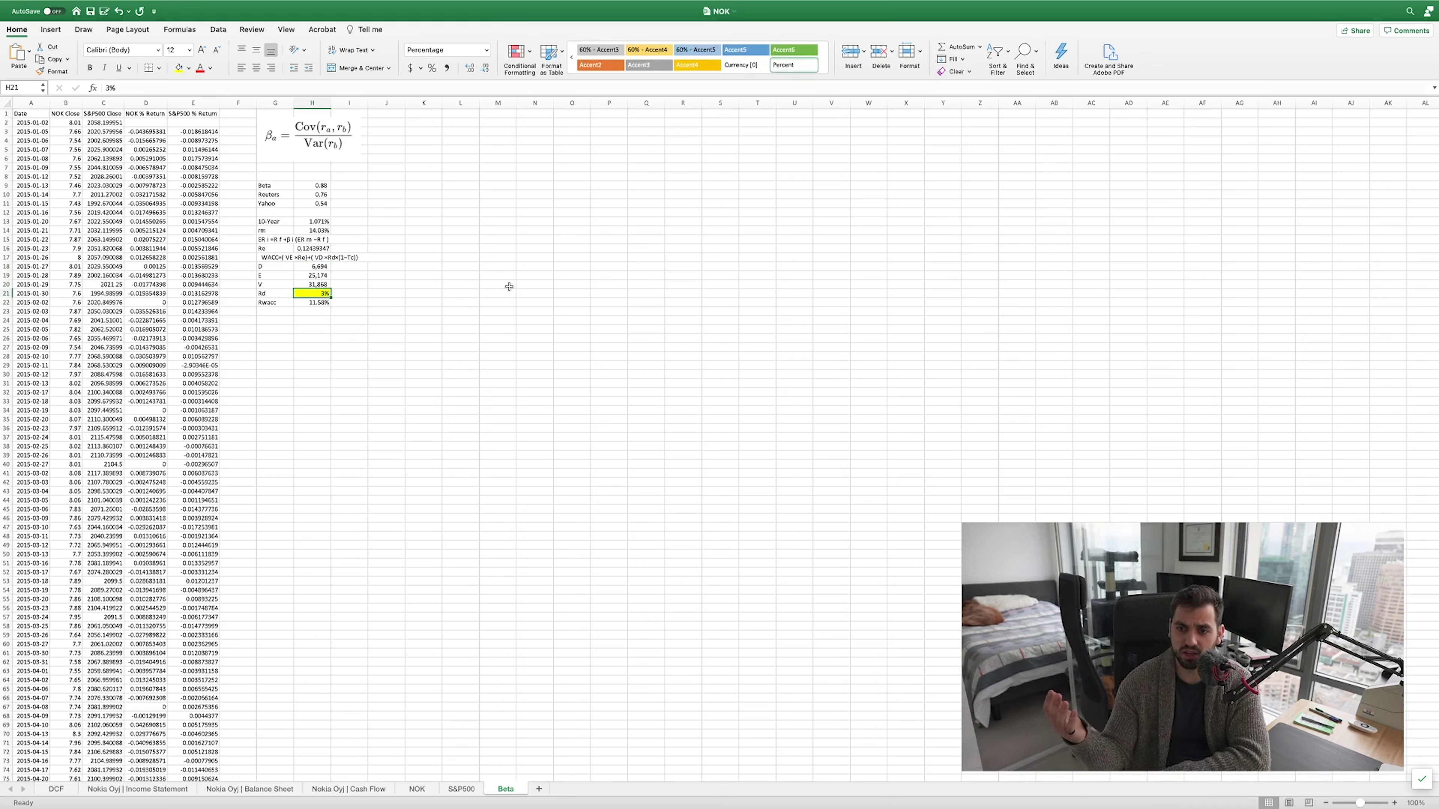
left_click(423, 310)
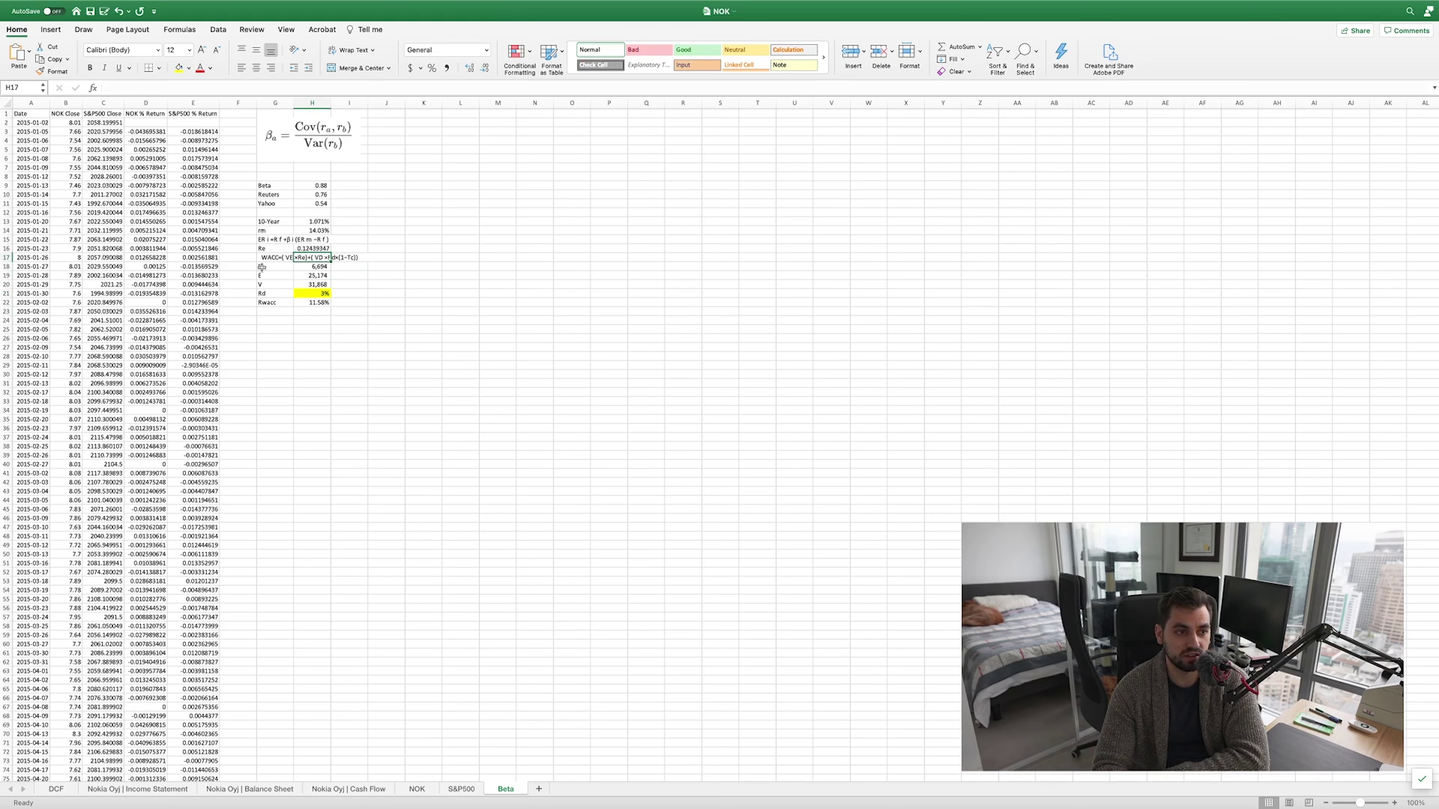
left_click_drag(264, 257, 366, 258)
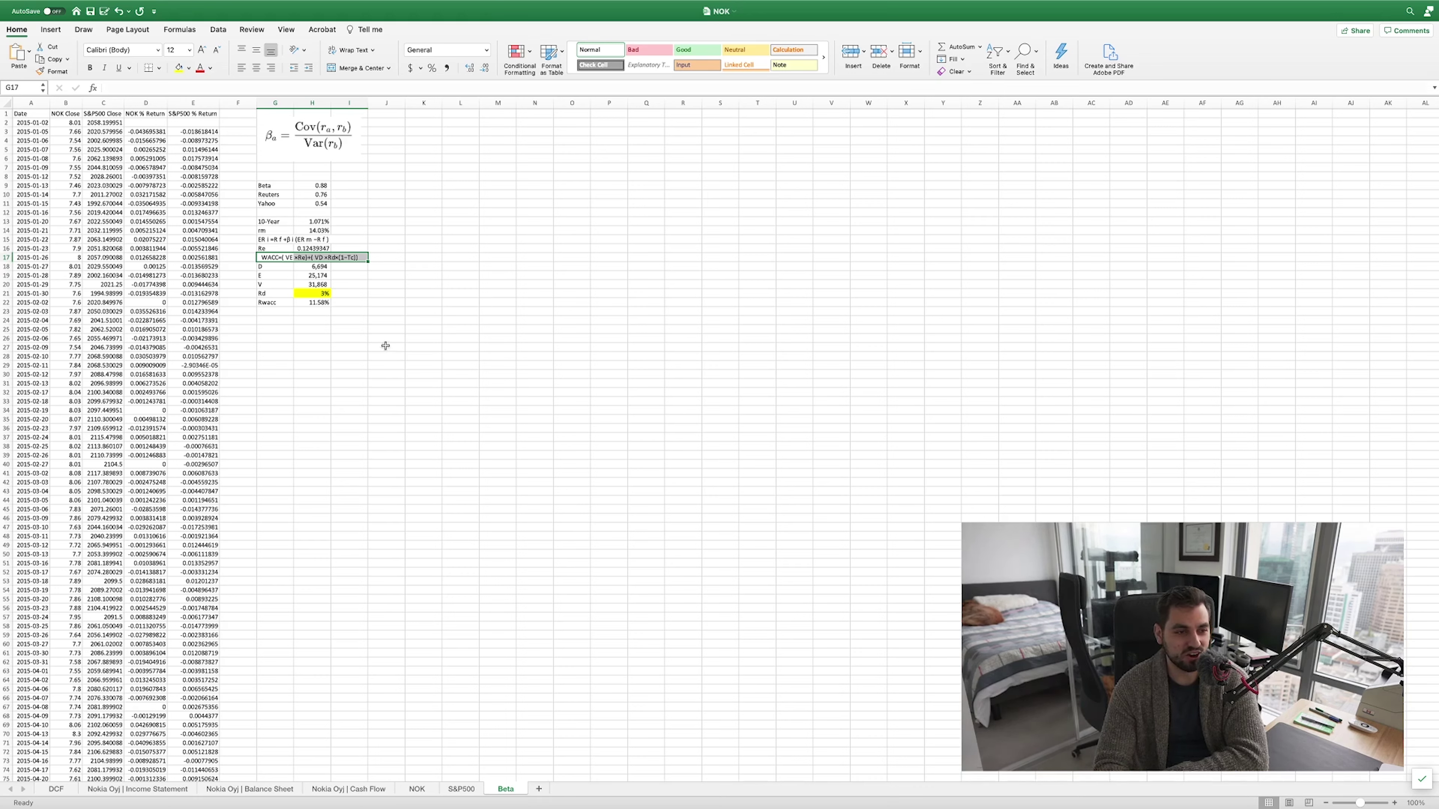
left_click(305, 305)
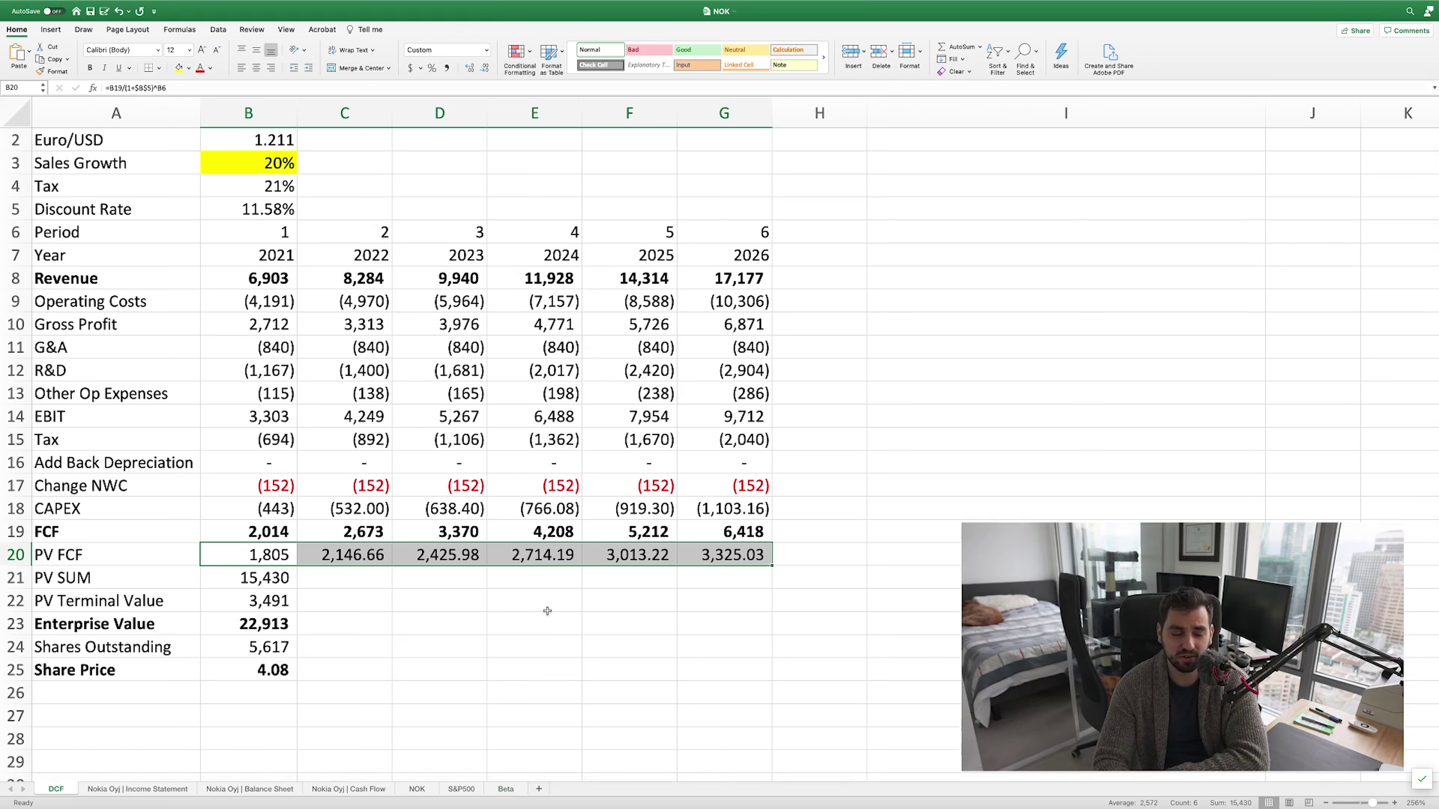
left_click(722, 646)
left_click(272, 559)
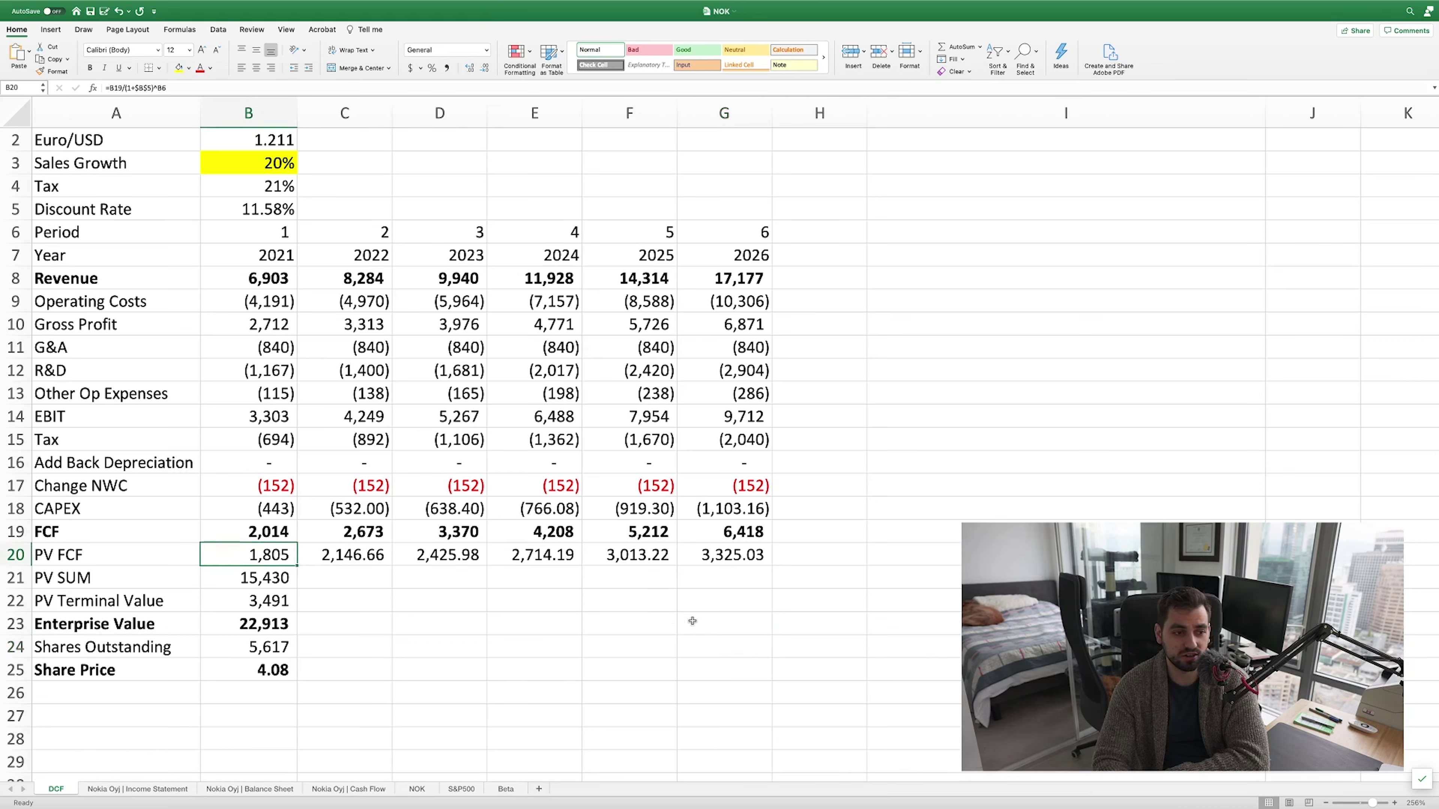
left_click(262, 528)
left_click(273, 559)
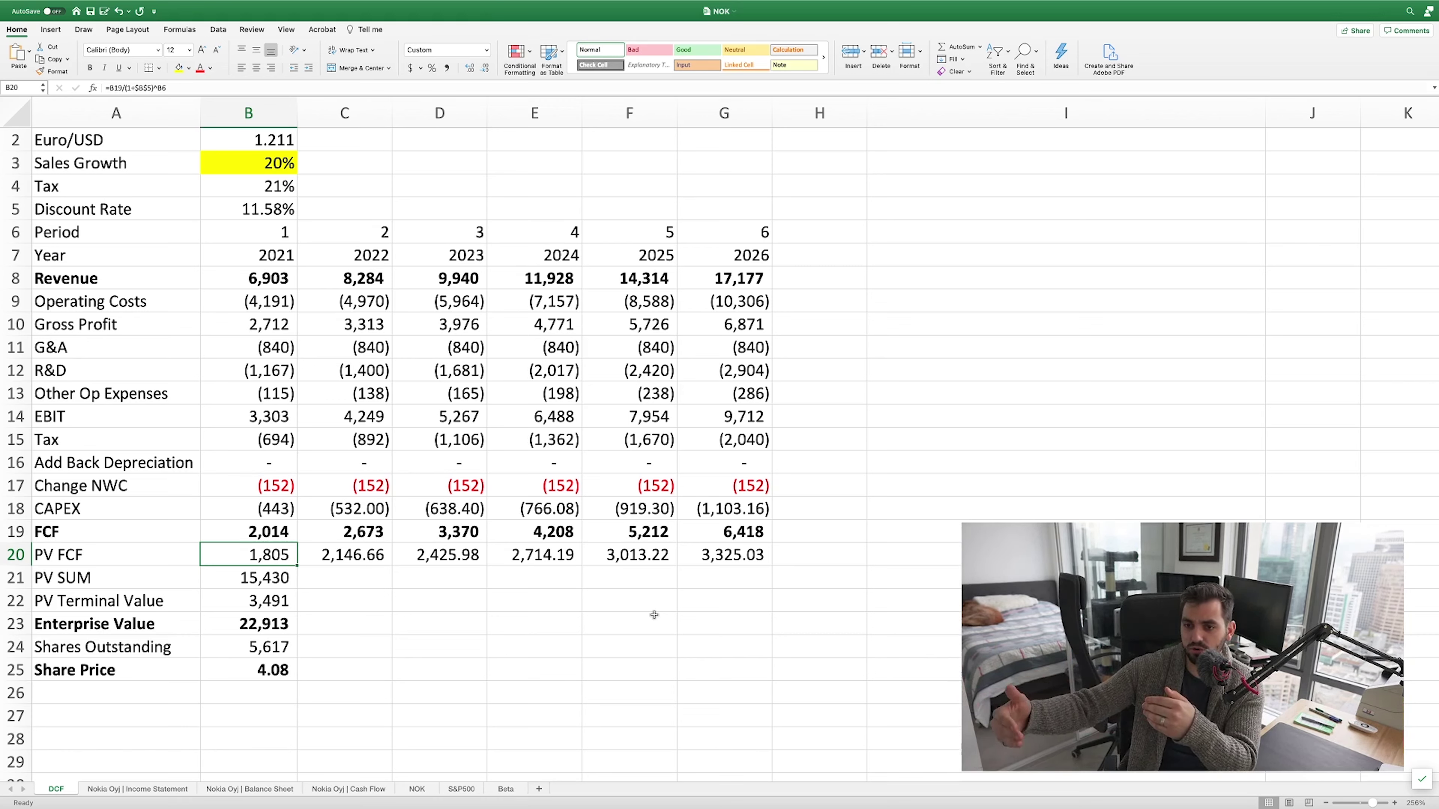
left_click(342, 553)
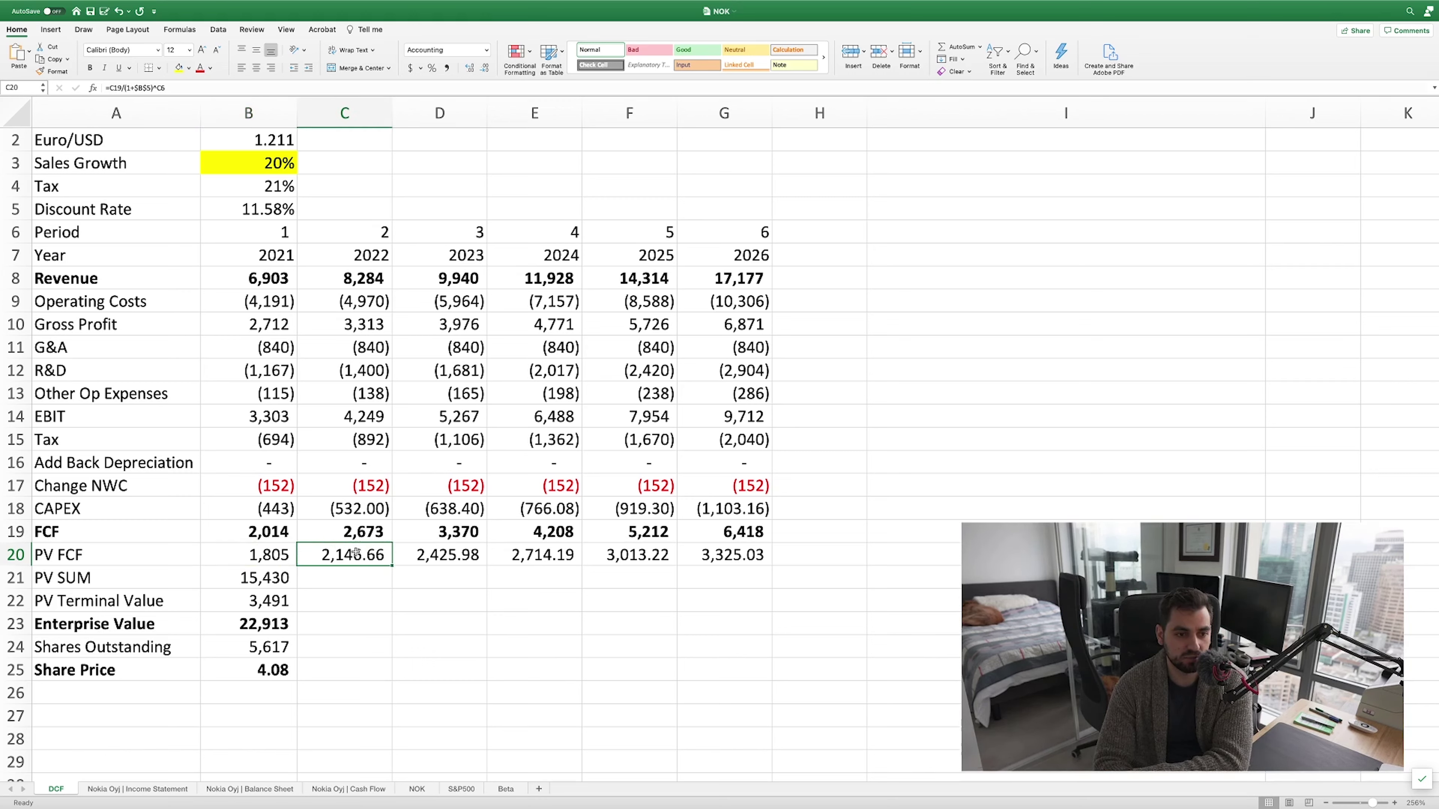
left_click_drag(750, 554, 350, 564)
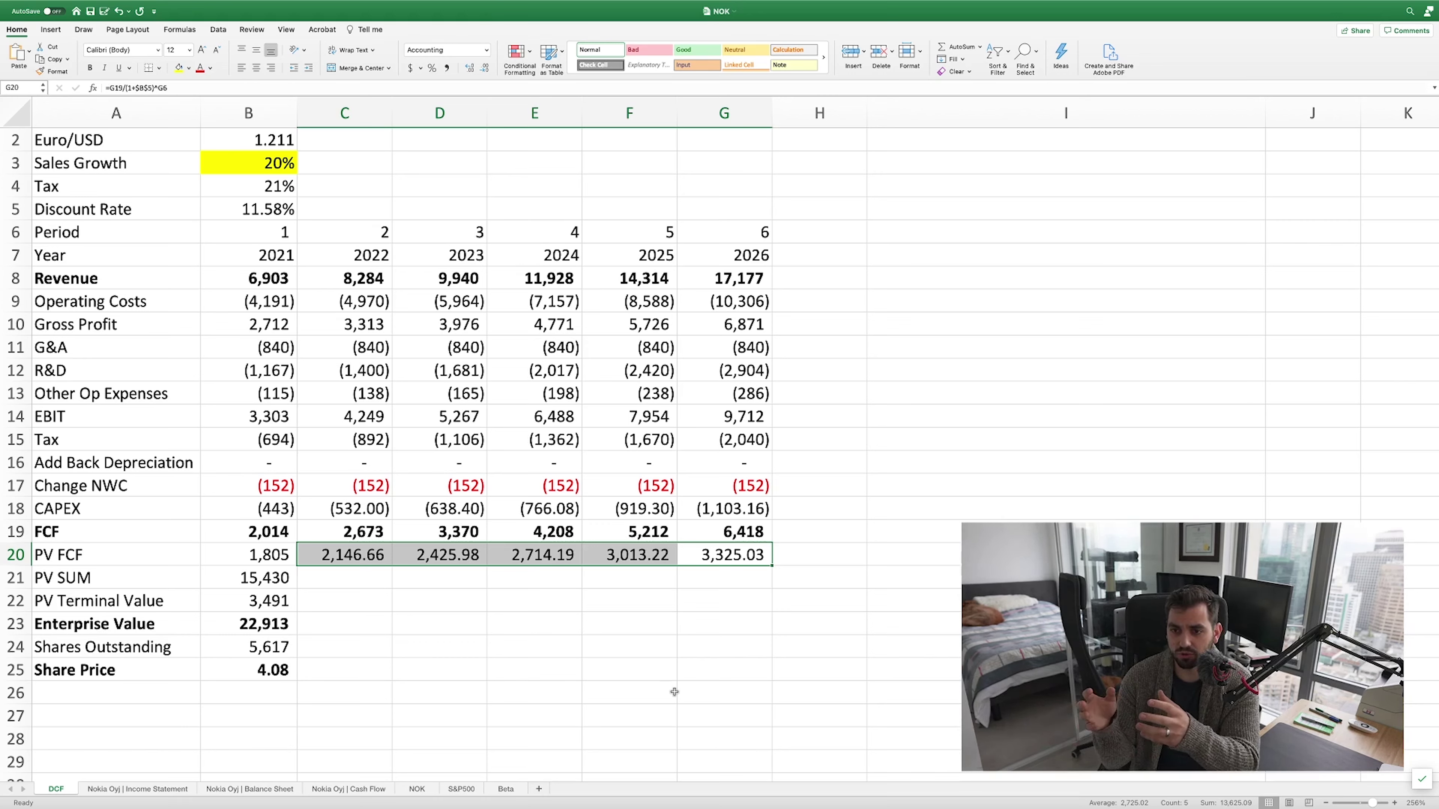
left_click(604, 653)
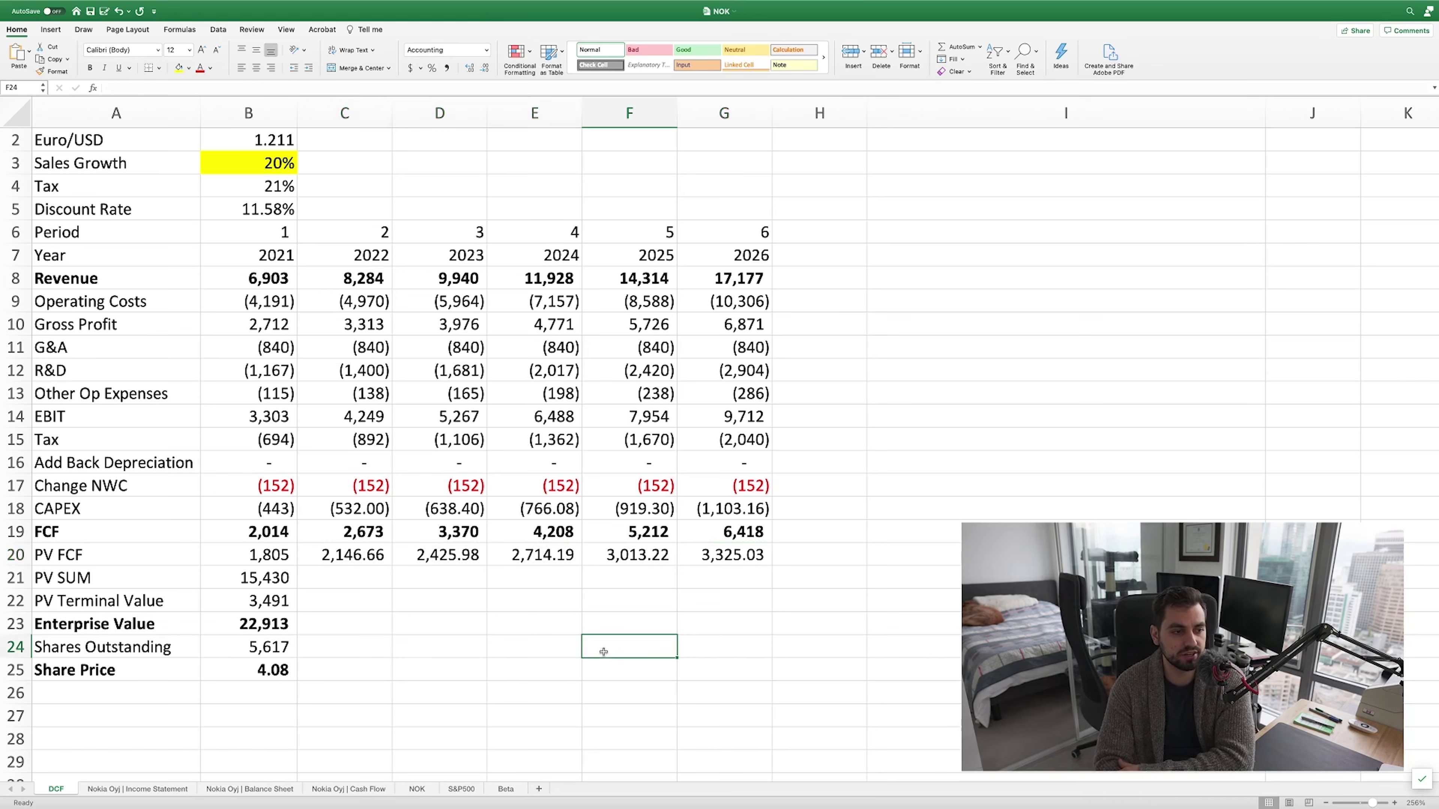
left_click(459, 591)
left_click(264, 579)
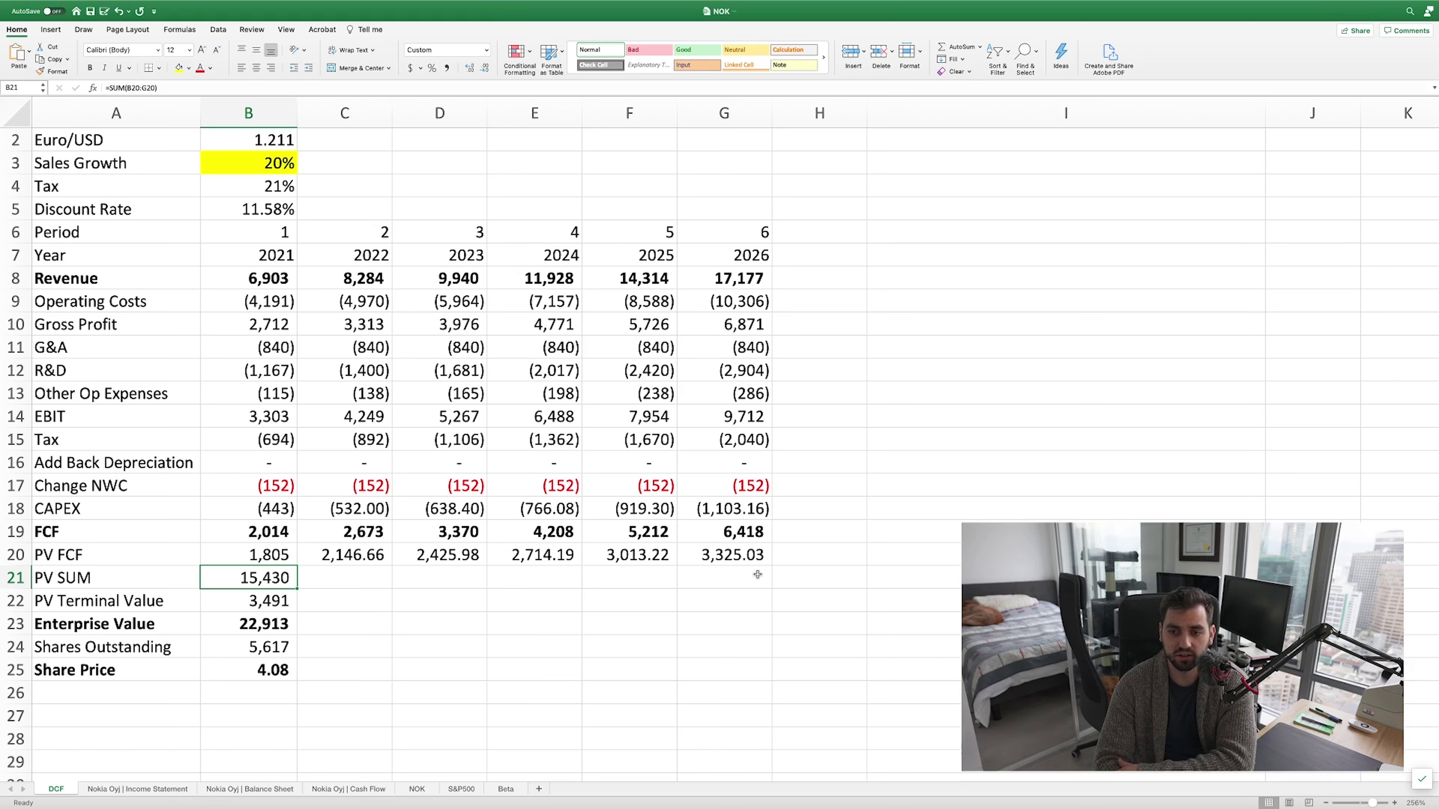
left_click(272, 602)
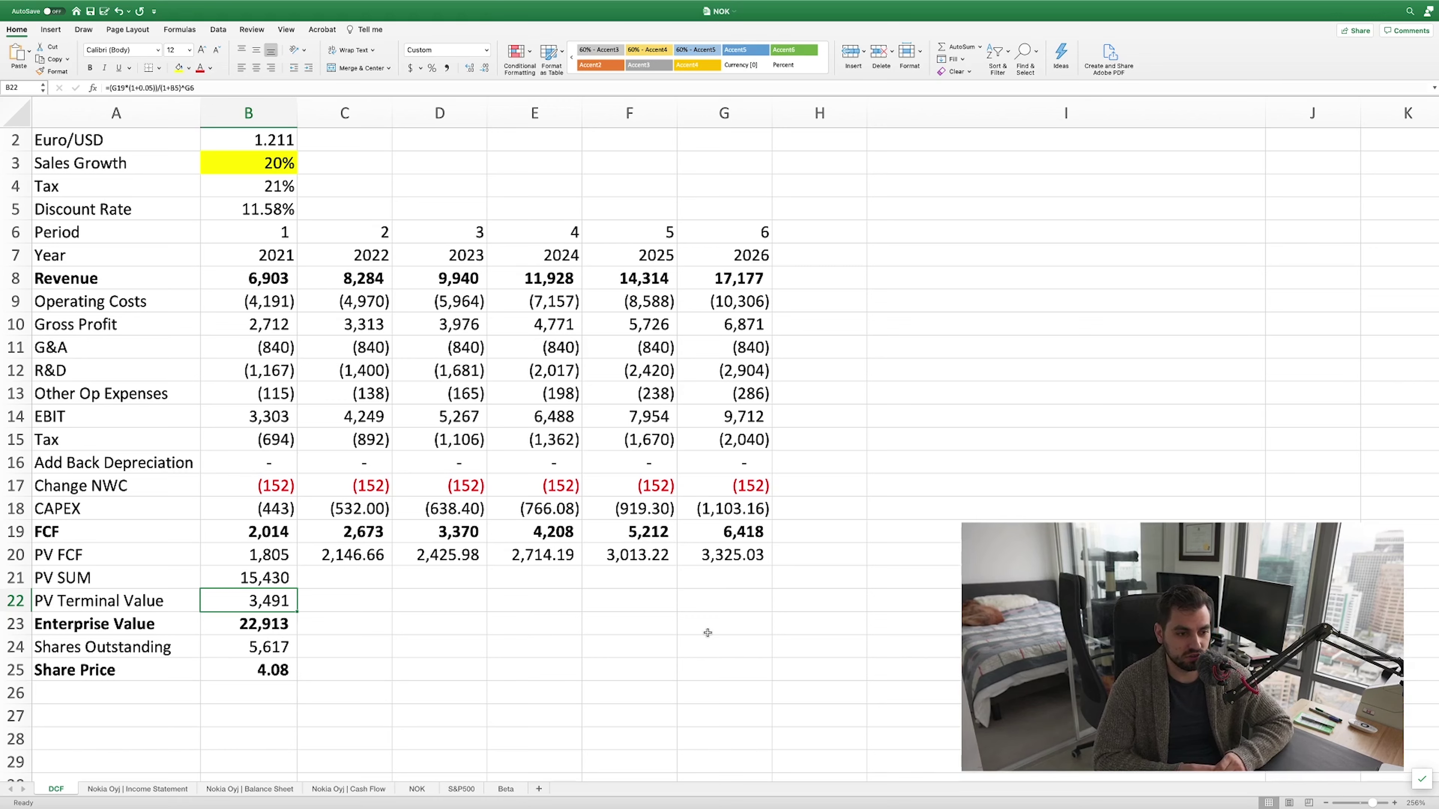
- Check the Shares Outstanding and Share Price formulas, save the workbook, and switch to YCharts
left_click(282, 650)
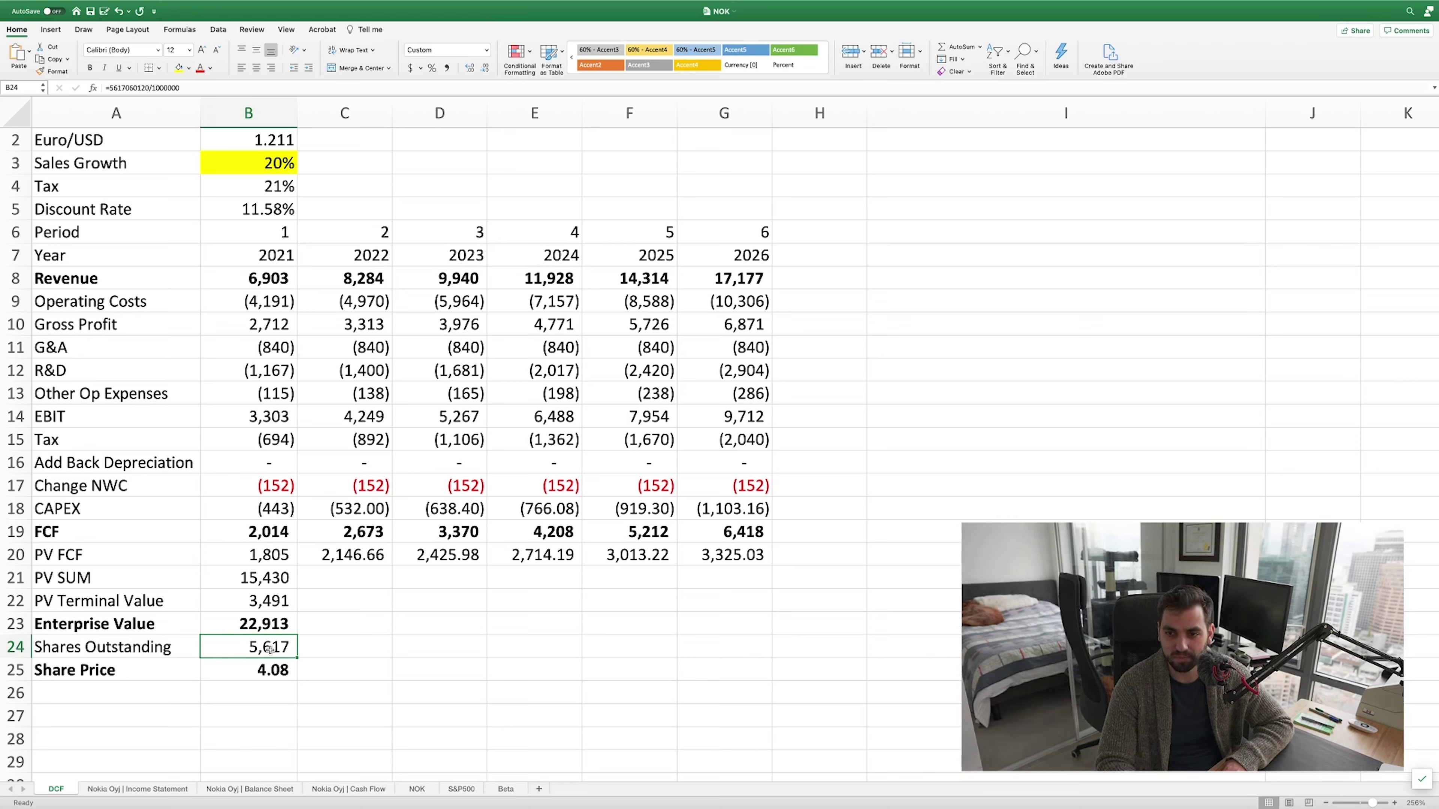
left_click(274, 667)
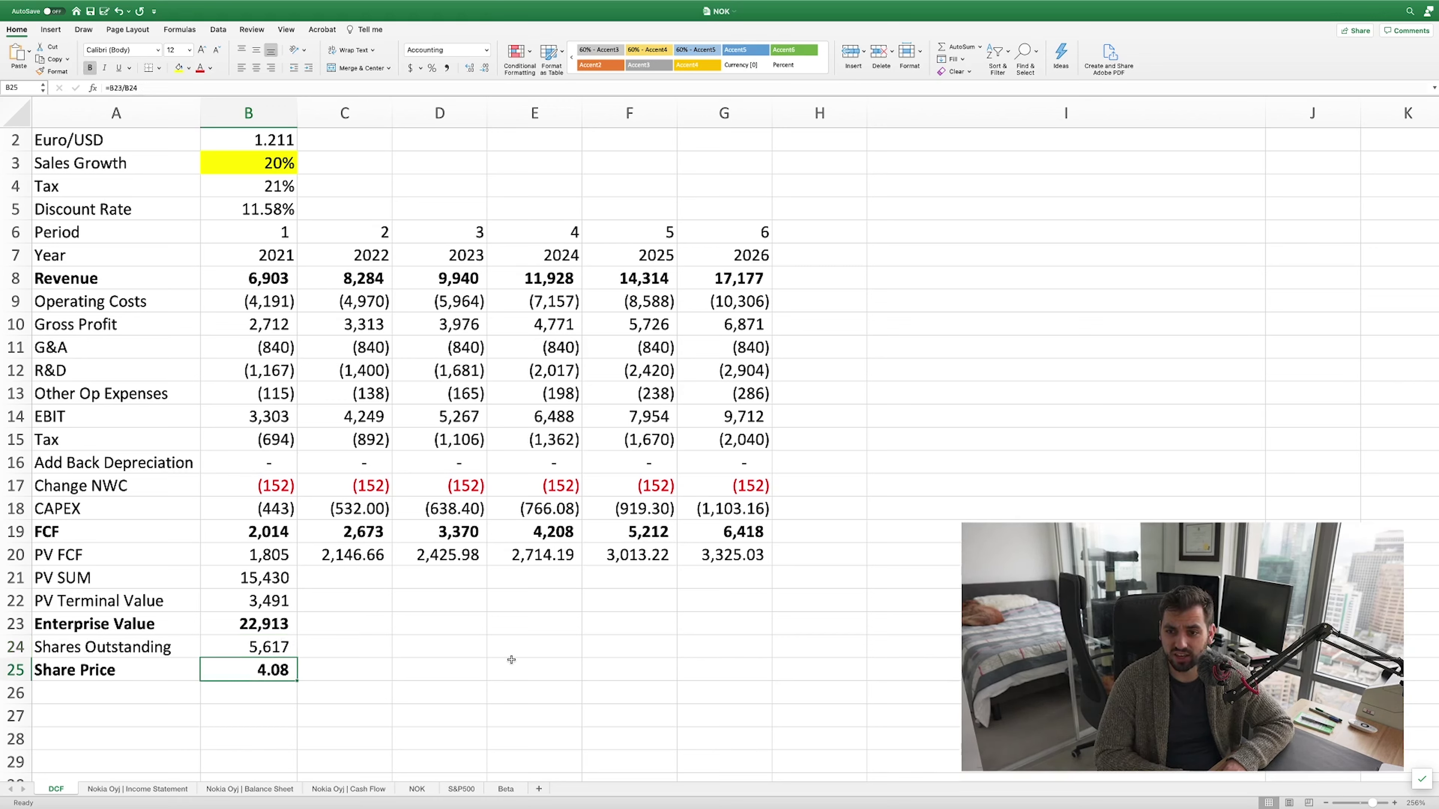
key("super+s")
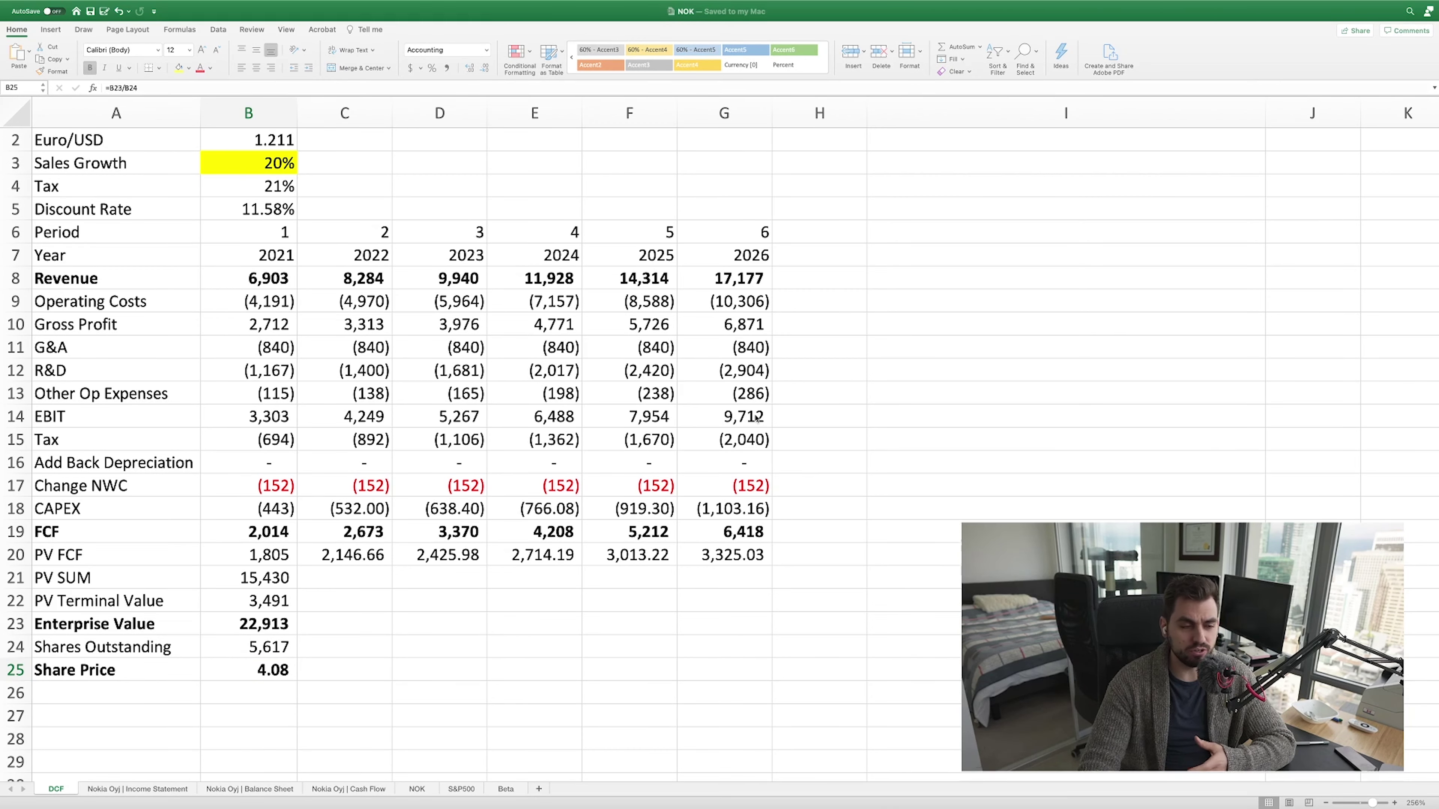
key("ctrl+Right")
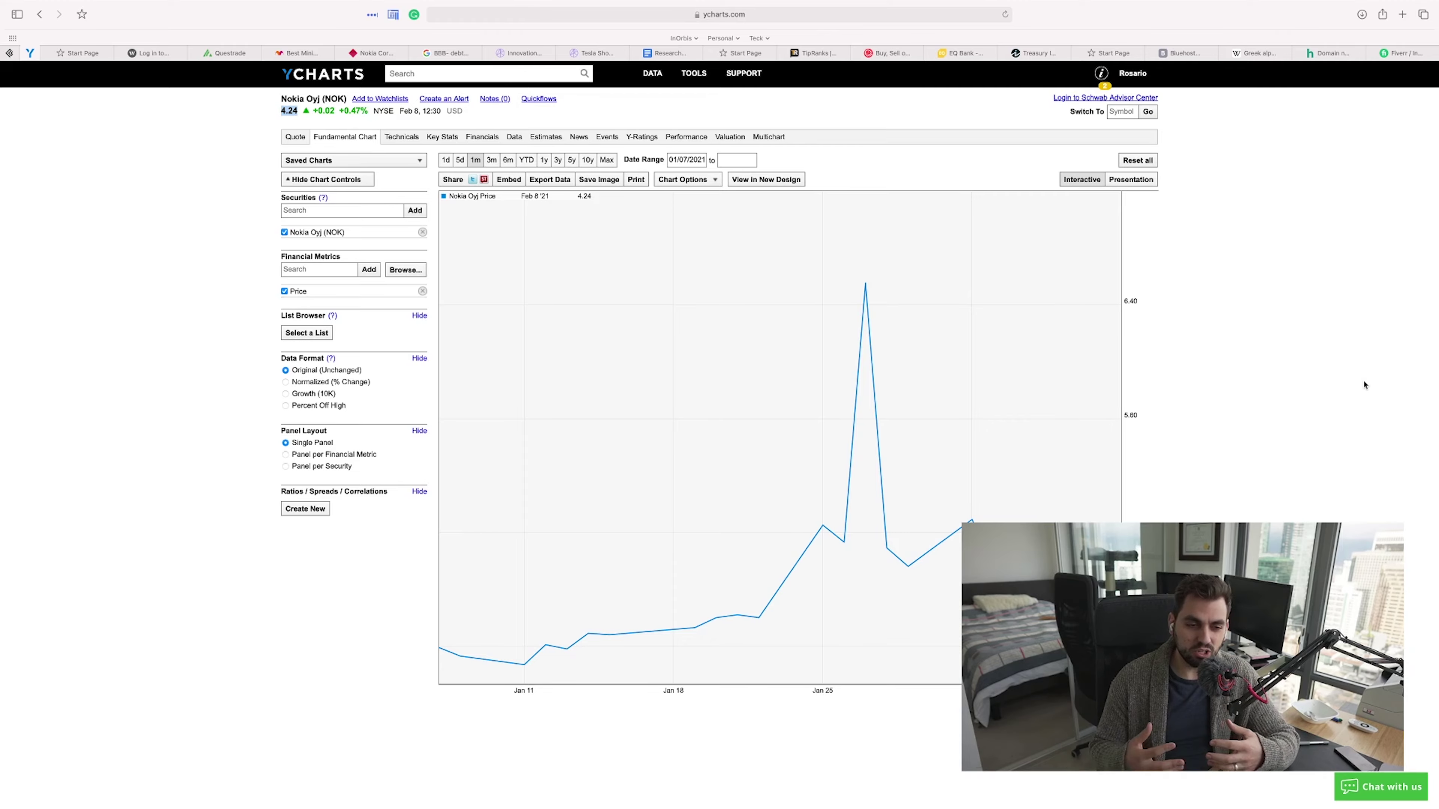
left_click(1205, 360)
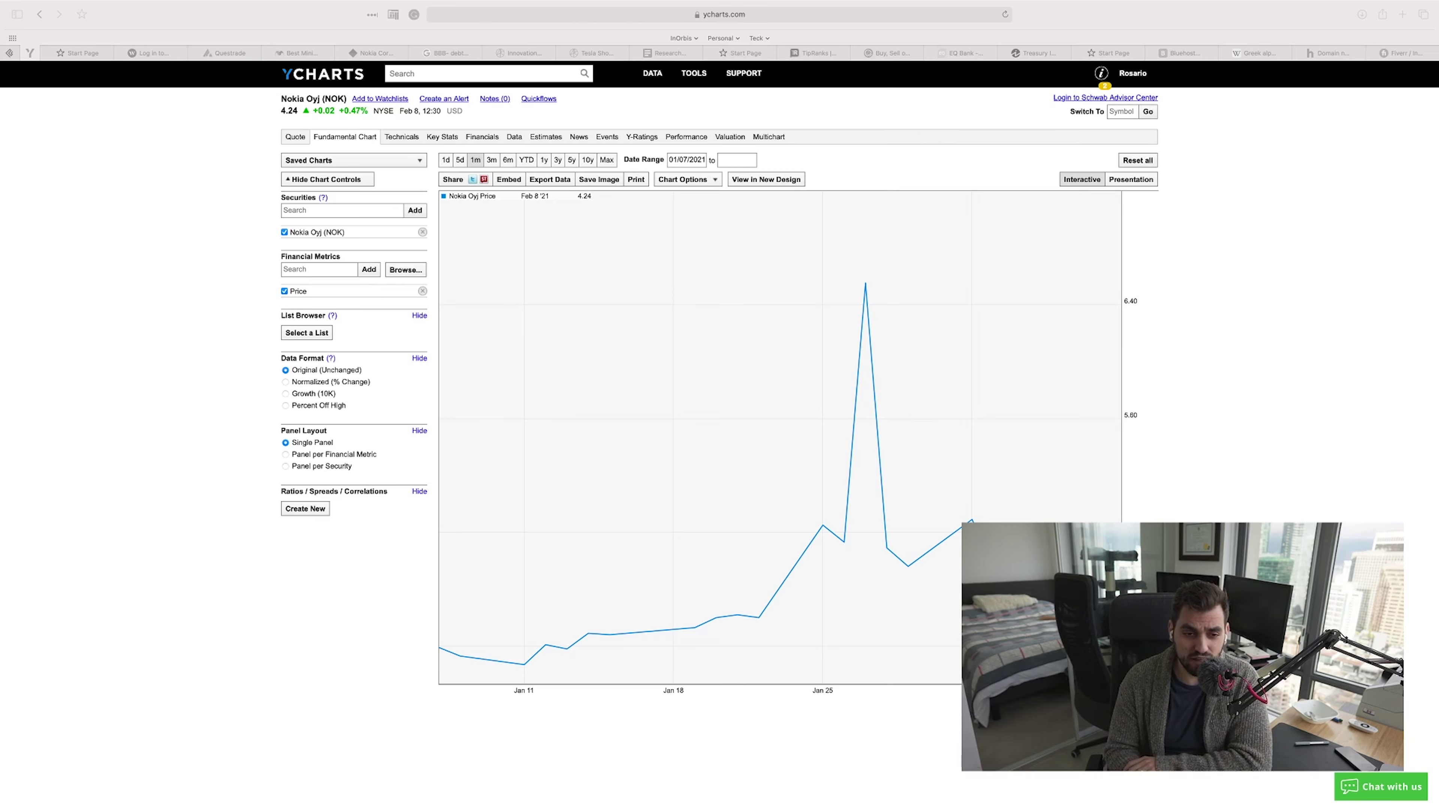
- Return to the full-screen NOK workbook's DCF sheet showing the 4.08 share price
key("super+Tab")
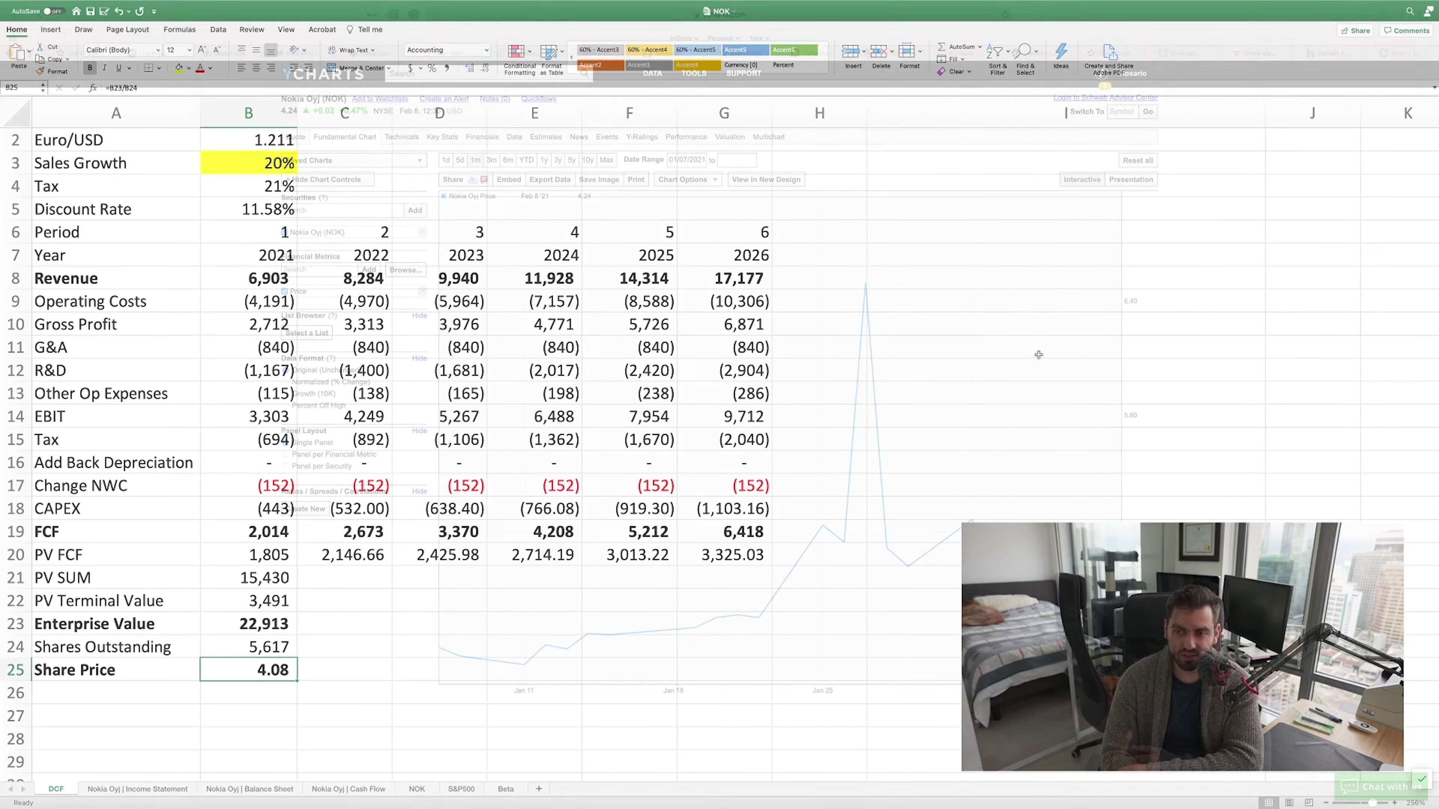